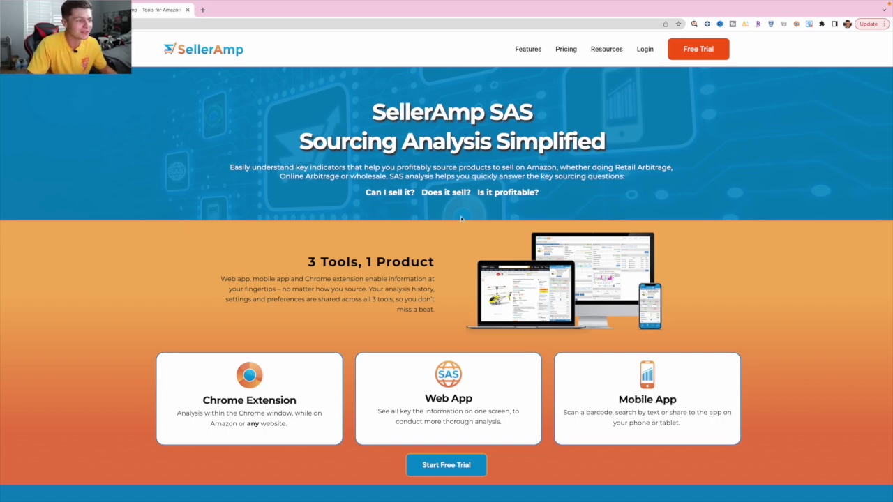
- Review the SellerAmp SAS tools, the Comprehensive Analysis features and the supported Amazon marketplaces on the SellerAmp website
scroll(433, 247, "down", 2)
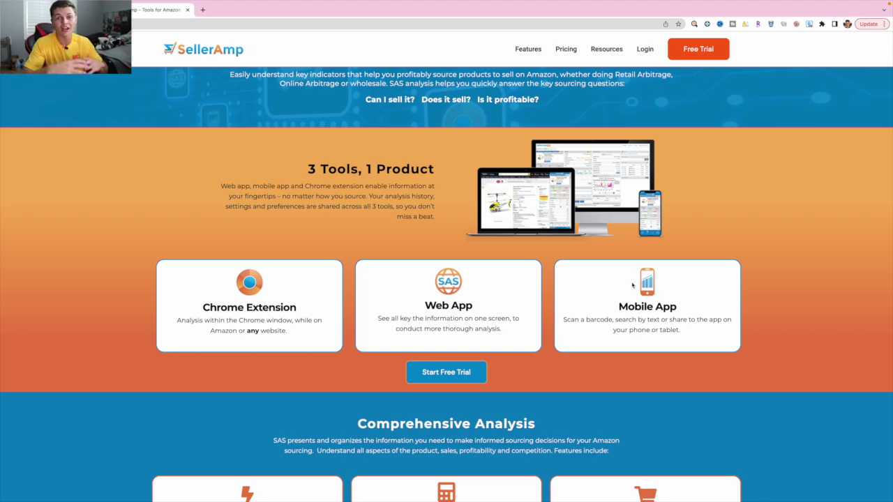
scroll(633, 285, "down", 4)
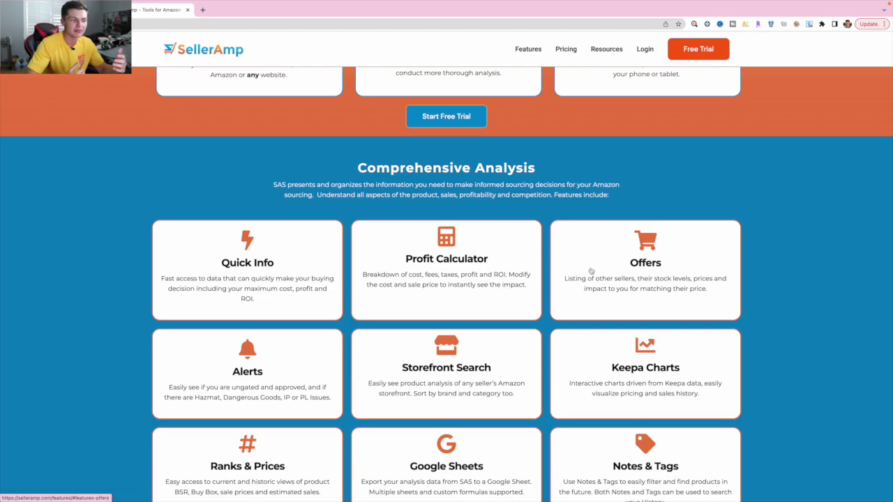
scroll(493, 307, "down", 2)
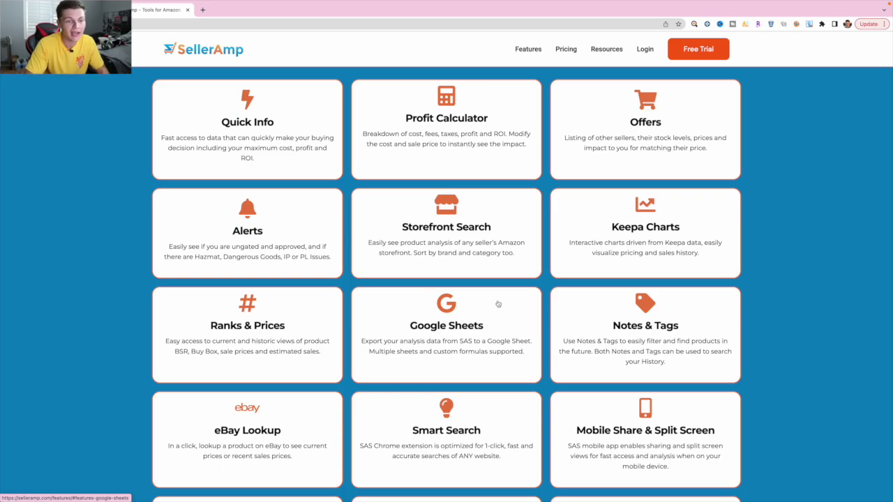
scroll(500, 311, "down", 5)
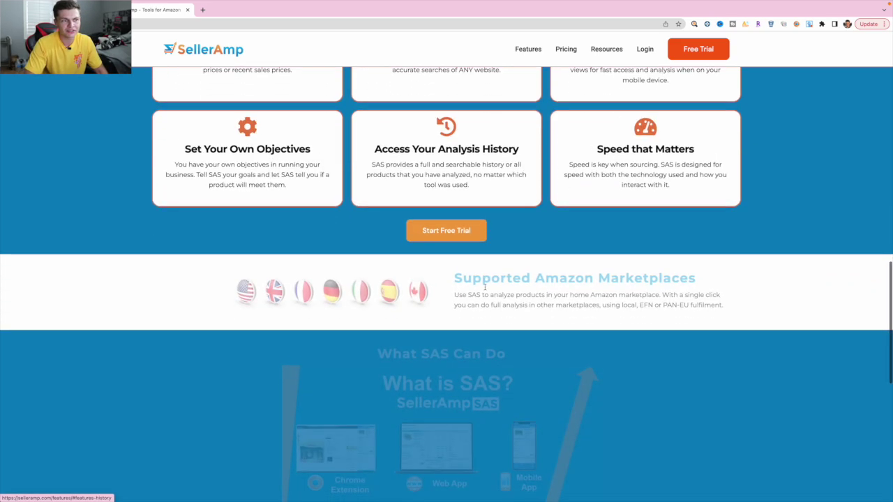
scroll(558, 319, "up", 2)
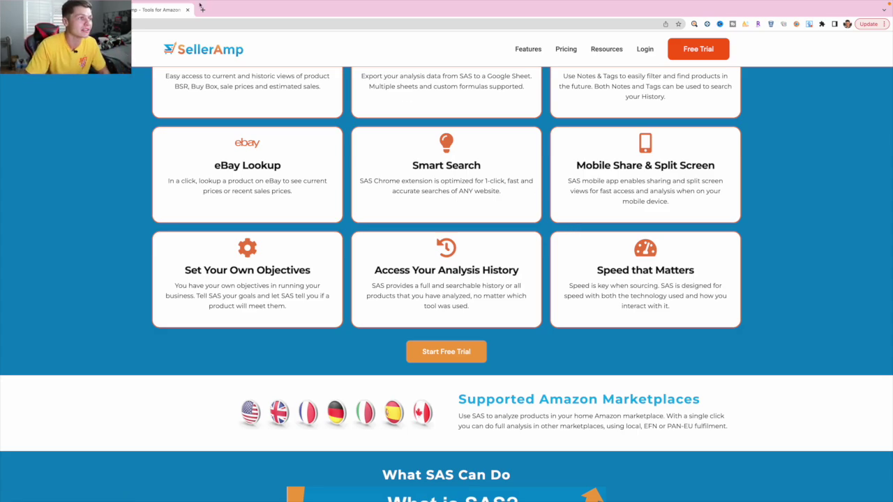
- Switch to the Amazon site and search for "adidas"
key("ctrl+shift+Tab")
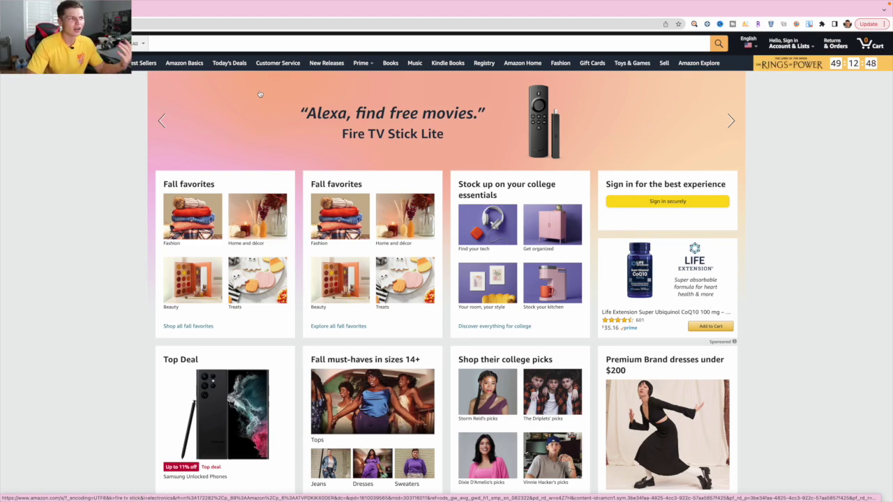
left_click(240, 43)
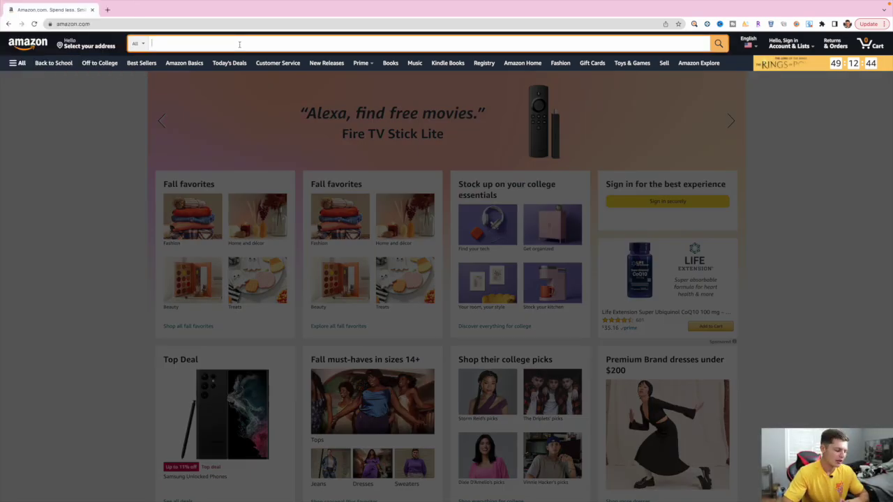
type("adidas")
key("Return")
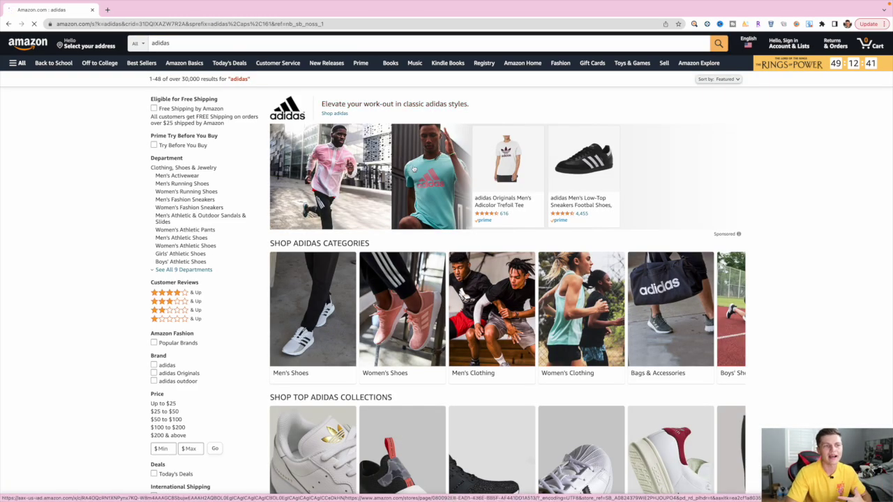
- Open the adidas Originals Women's Swift Run Sneaker listing from the search results
scroll(414, 170, "down", 7)
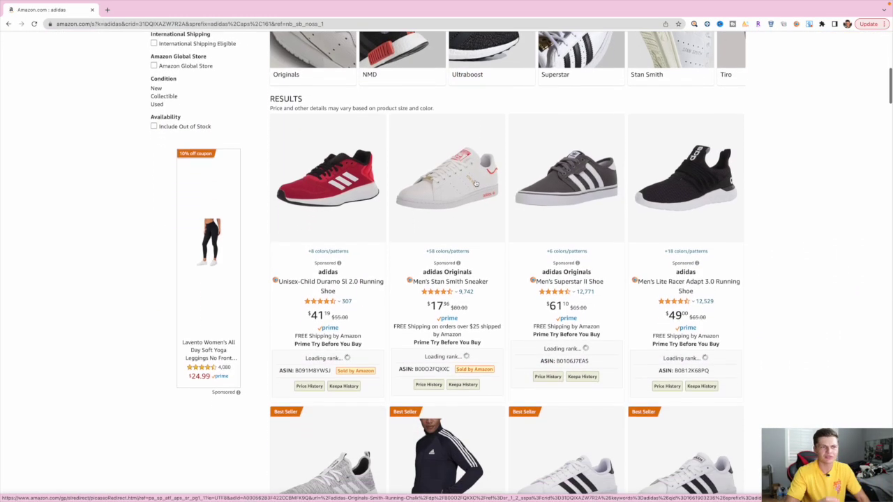
scroll(475, 184, "down", 9)
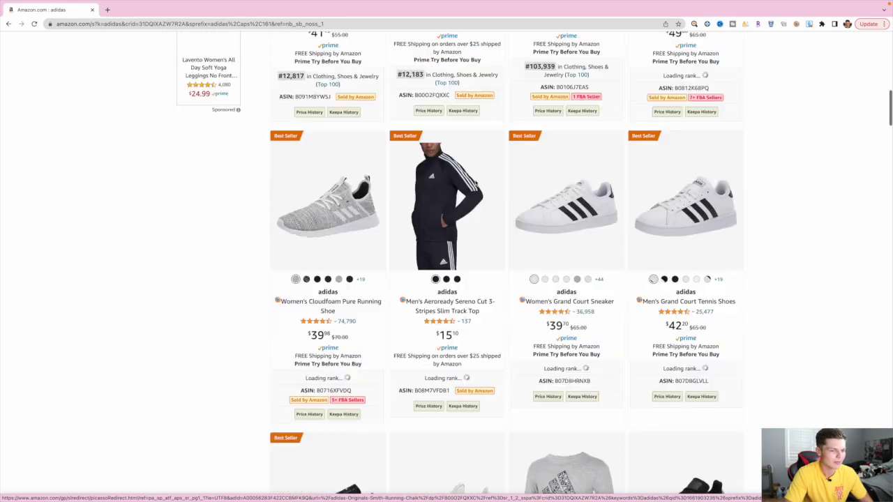
scroll(475, 183, "down", 2)
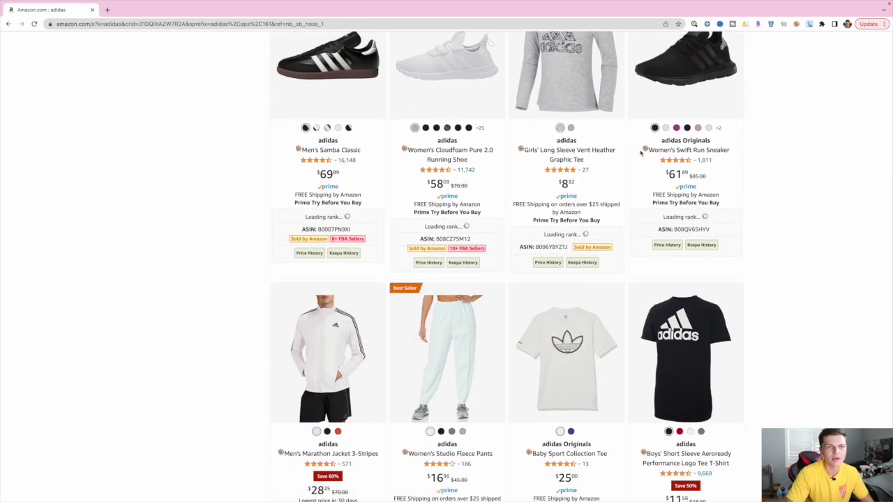
left_click(696, 155)
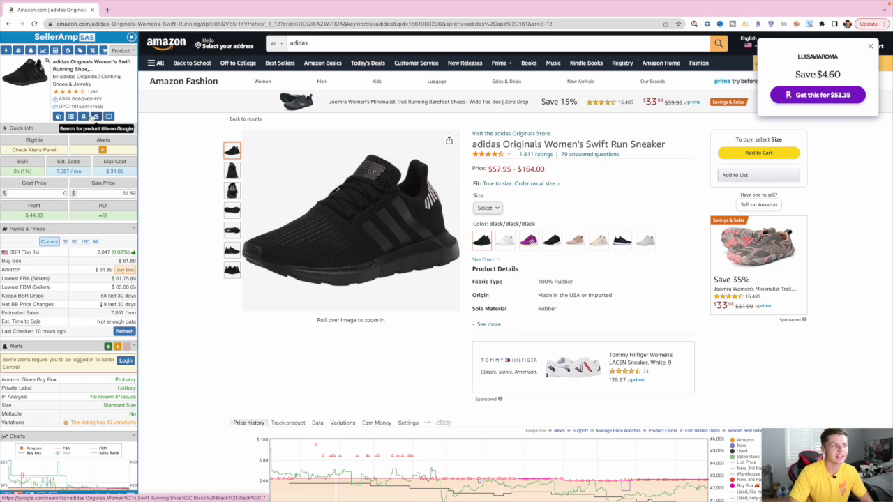
- Search Google for the sneaker's title from SellerAmp and compare the expanded shopping offers with the product's maximum cost
left_click(93, 117)
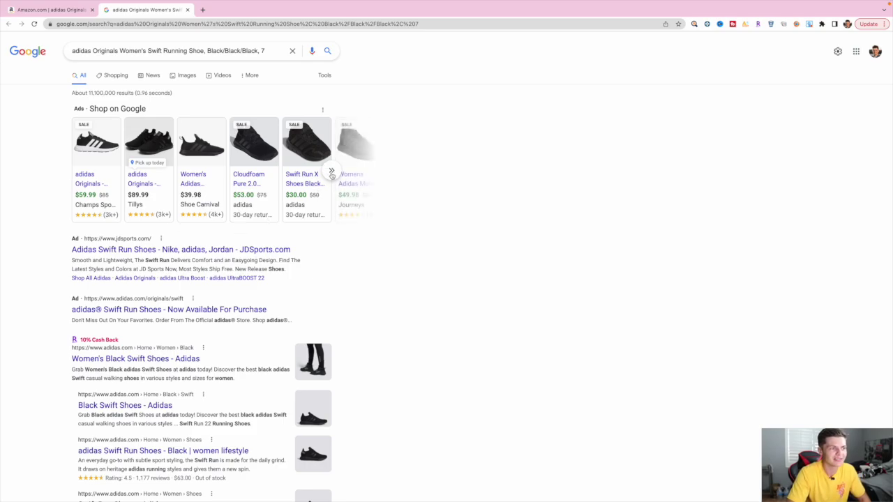
left_click(332, 173)
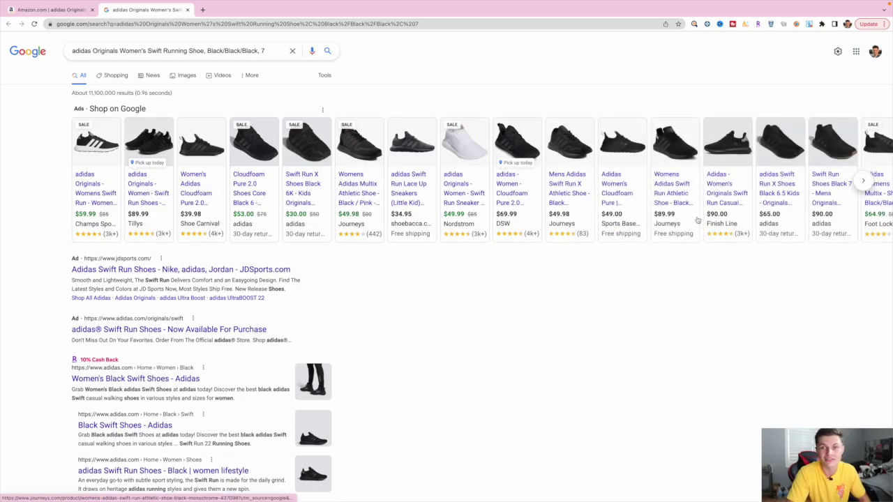
left_click(44, 10)
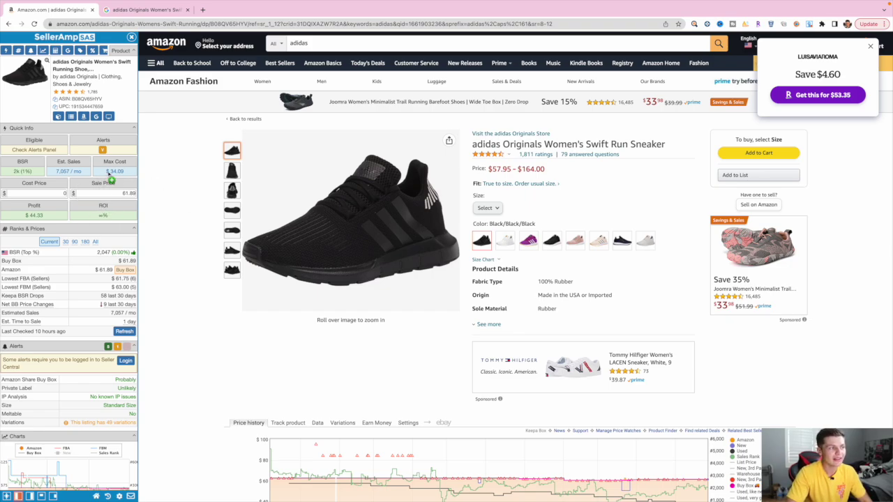
left_click_drag(106, 171, 125, 172)
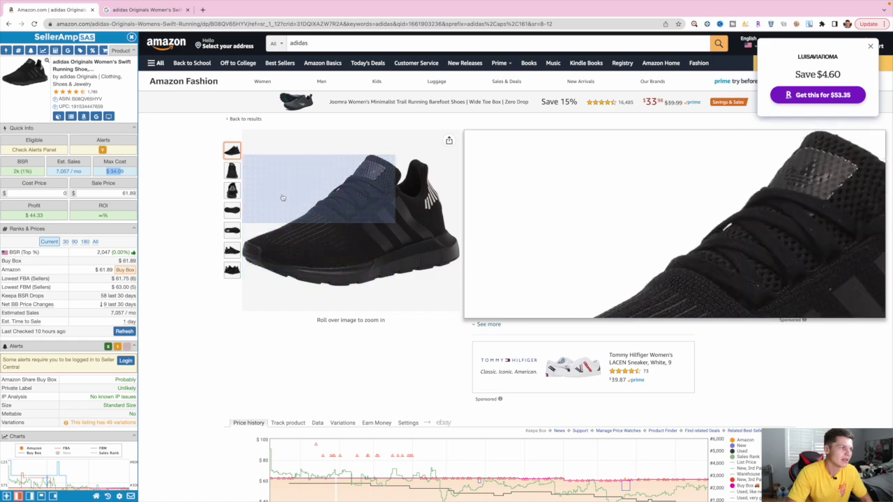
left_click(147, 9)
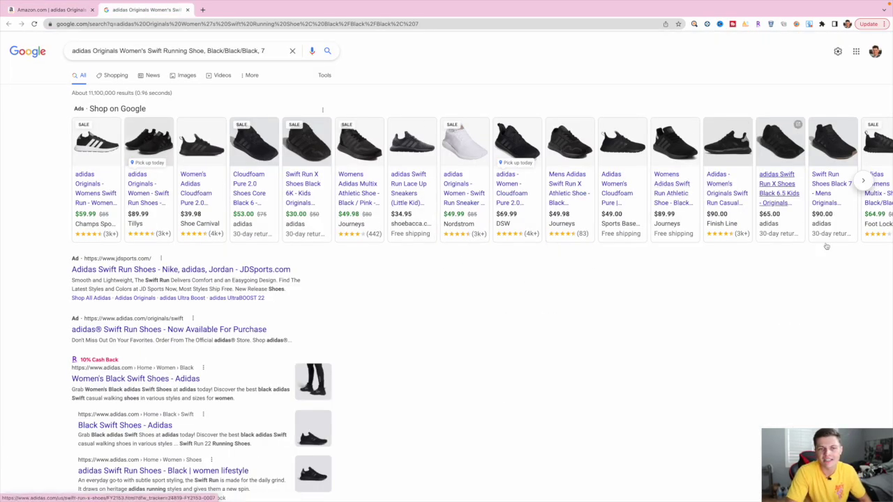
mouse_move(779, 218)
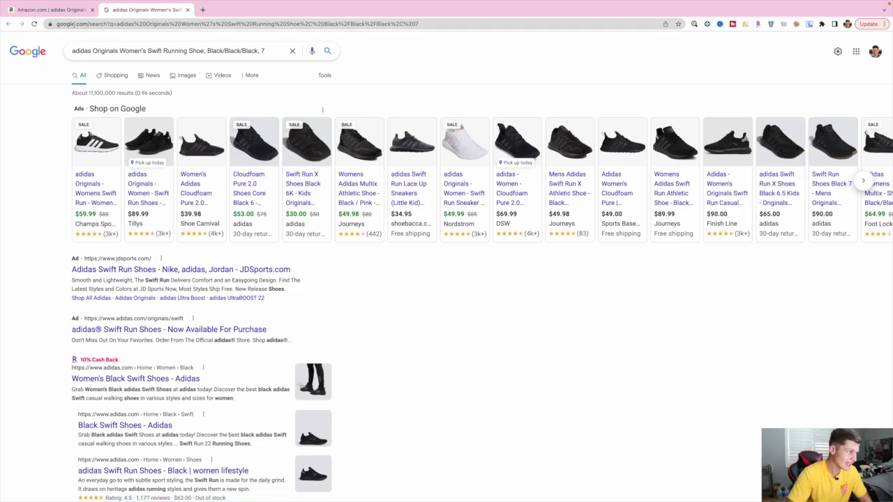
- Set the sneaker's cost price to 32 in SellerAmp's Quick Info and check the resulting ROI
left_click(53, 10)
scroll(72, 194, "down", 2)
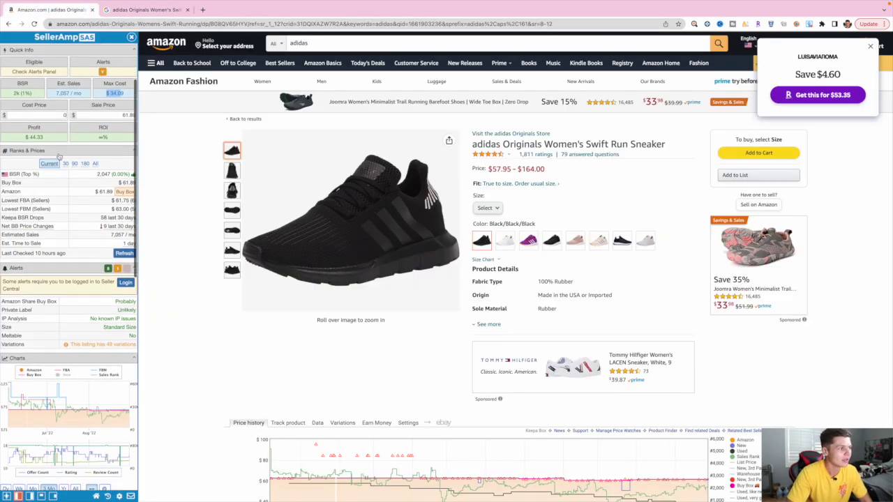
left_click(53, 112)
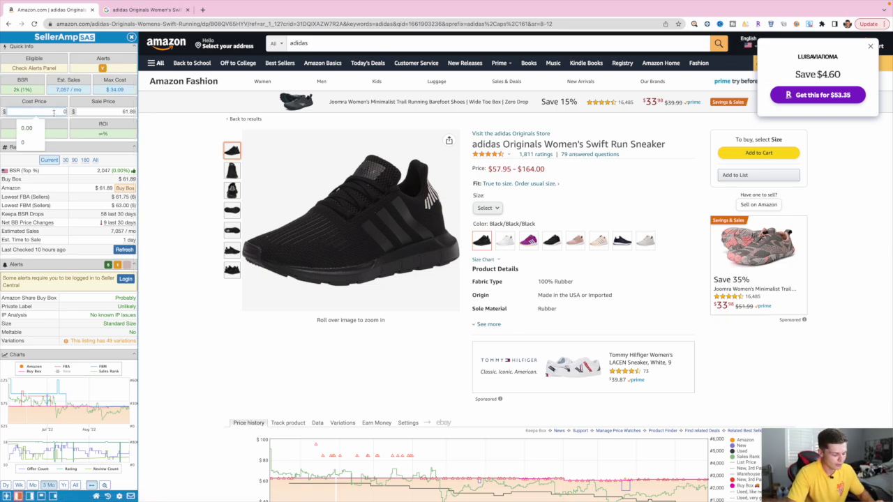
type("32")
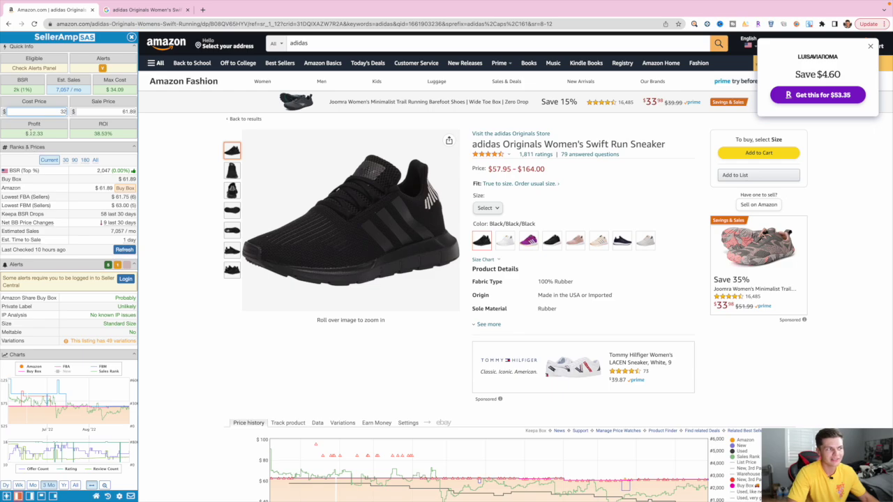
left_click_drag(93, 134, 117, 139)
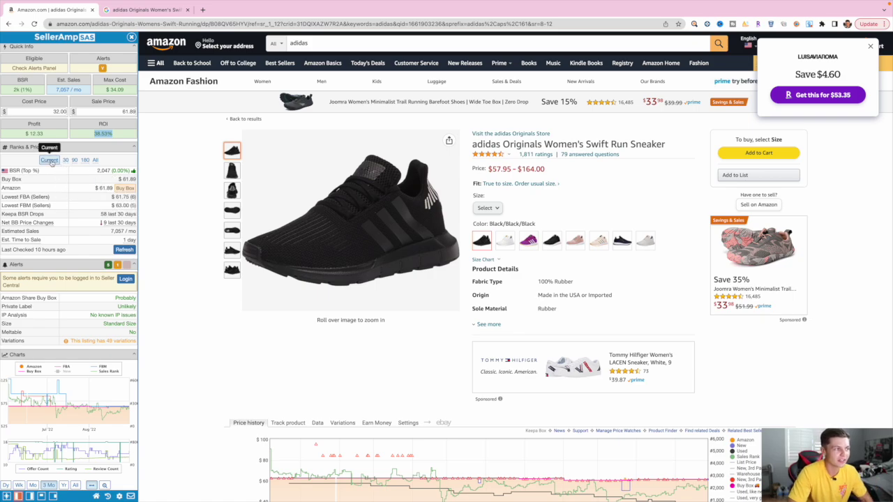
- Compare the sneaker's ranks and prices over 30, 90 and 180 days, ending on the 30-day view
left_click(65, 160)
left_click(72, 160)
left_click(84, 160)
left_click(64, 161)
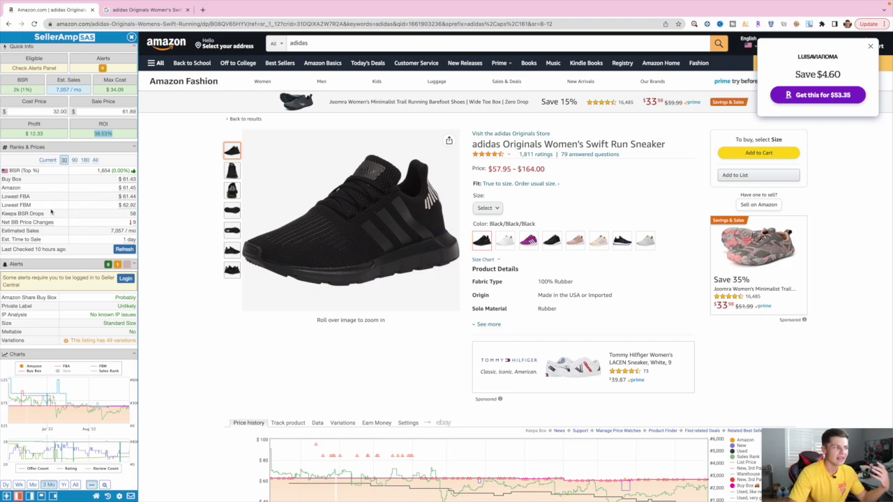
- Examine the sneaker's charts, profit calculator, discounts and competing offers in SellerAmp
scroll(63, 222, "down", 5)
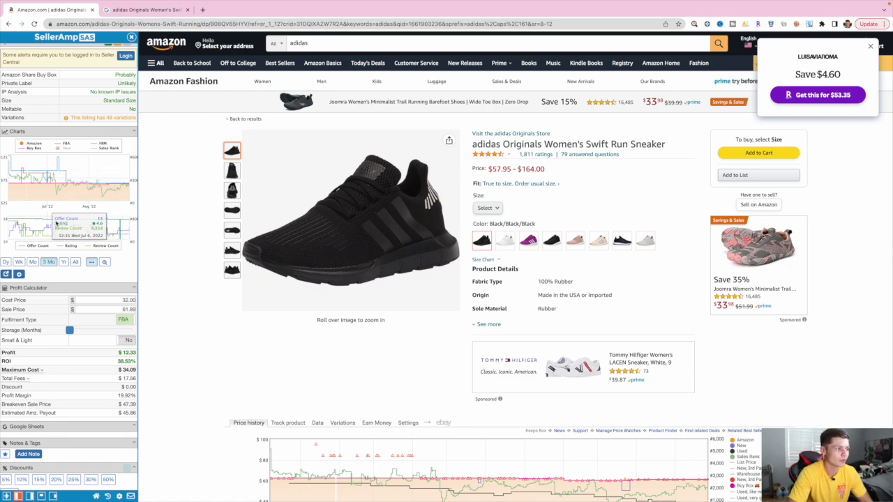
scroll(67, 213, "down", 1)
scroll(67, 203, "down", 3)
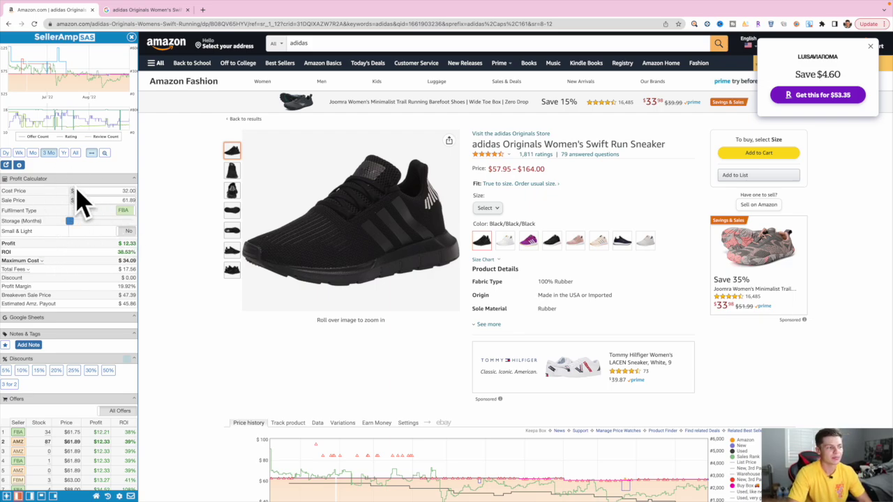
scroll(98, 209, "down", 5)
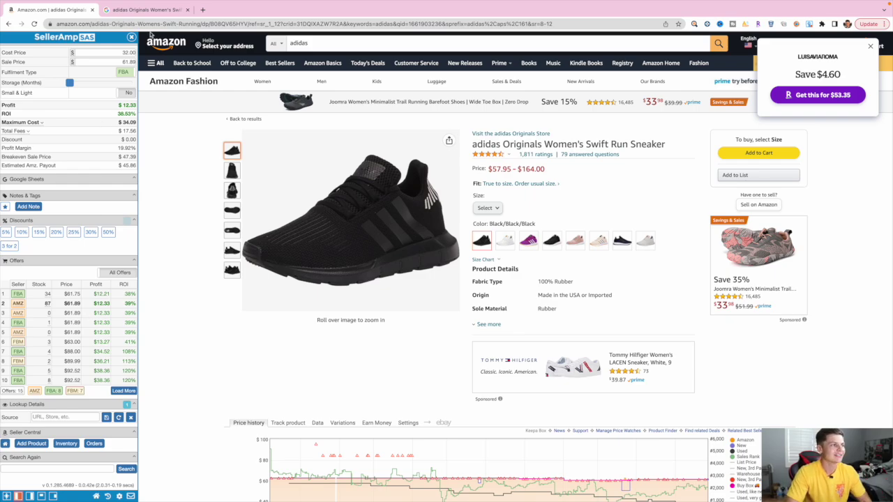
- Close SellerAmp, return to the Amazon results and search for "taco bell hot sauce" instead
left_click(131, 37)
left_click(9, 24)
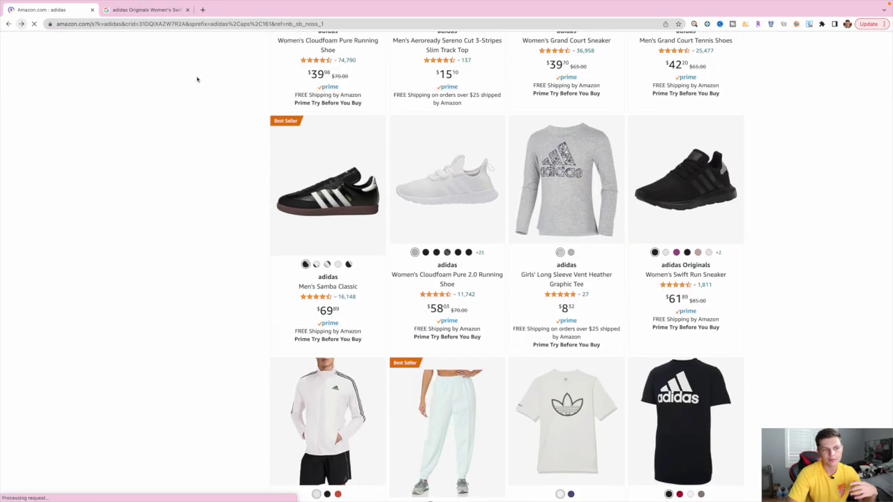
scroll(197, 79, "up", 12)
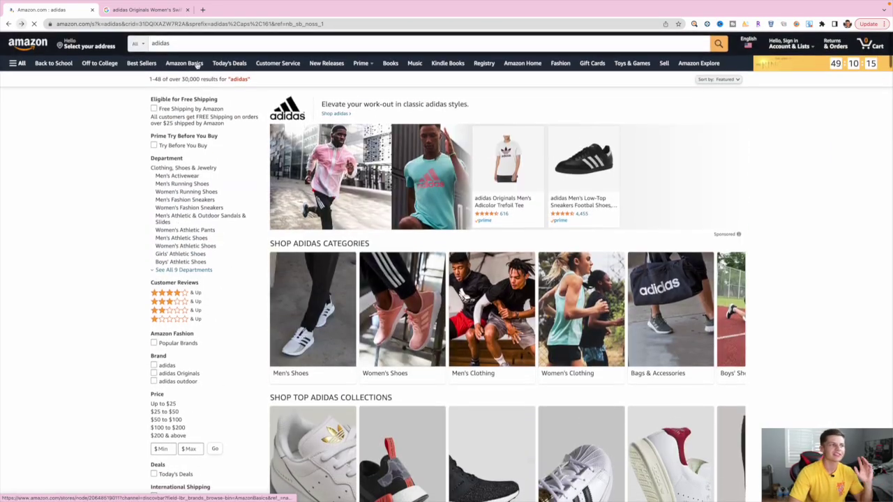
left_click(190, 45)
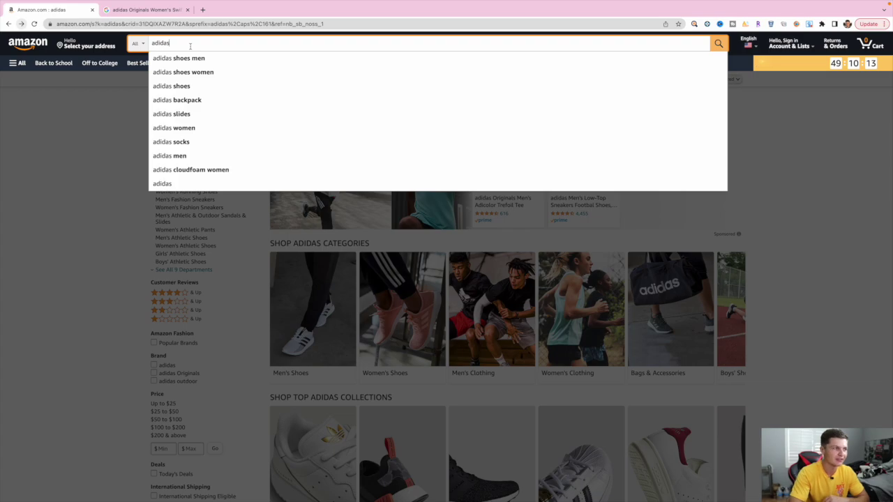
key("BackSpace")
key("BackSpace")
key("BackSpace")
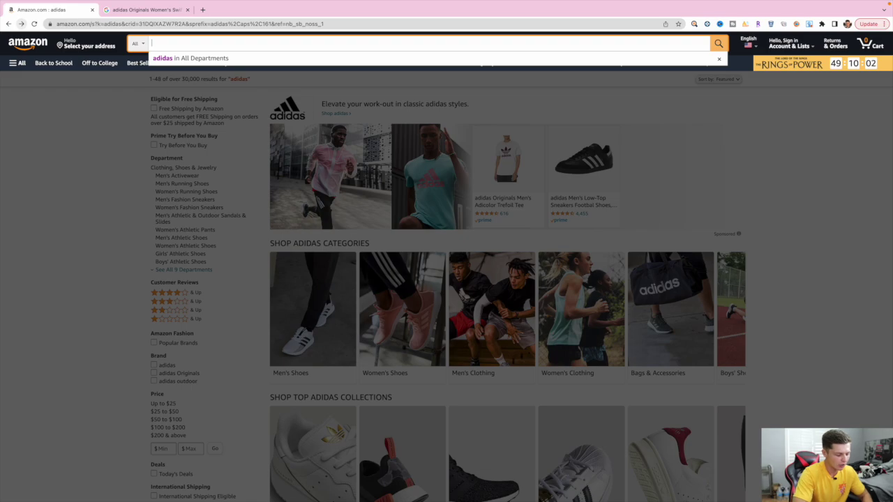
type("taco bell hot sauce")
key("Return")
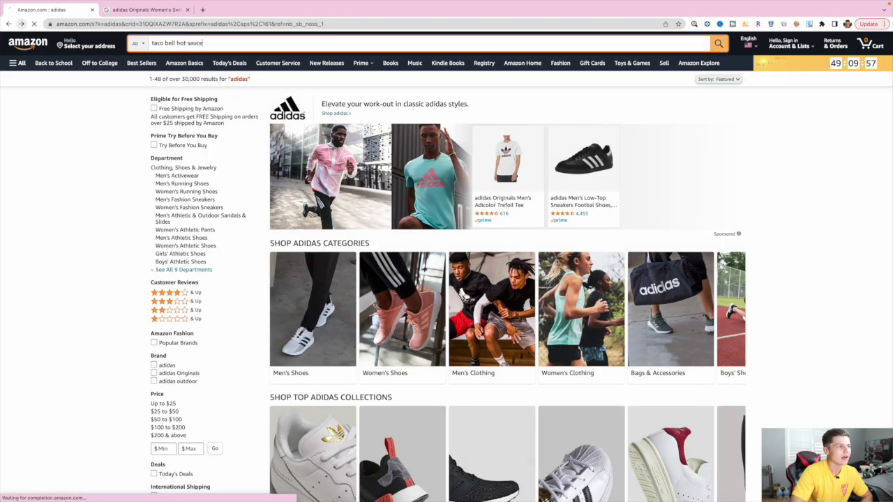
- Open the Taco Bell Signature Fire Sauce, 7.5 Fl Oz, Pack of 3 listing and search Google for its title from SellerAmp
scroll(602, 207, "down", 1)
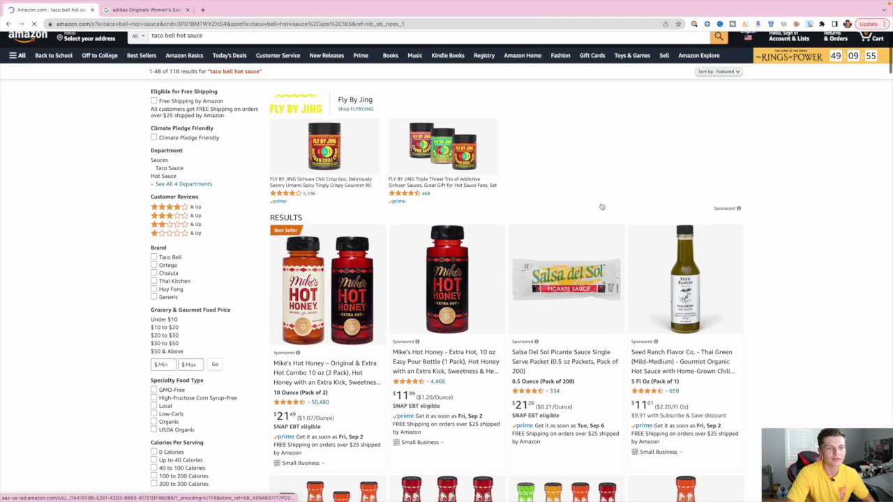
scroll(602, 206, "down", 5)
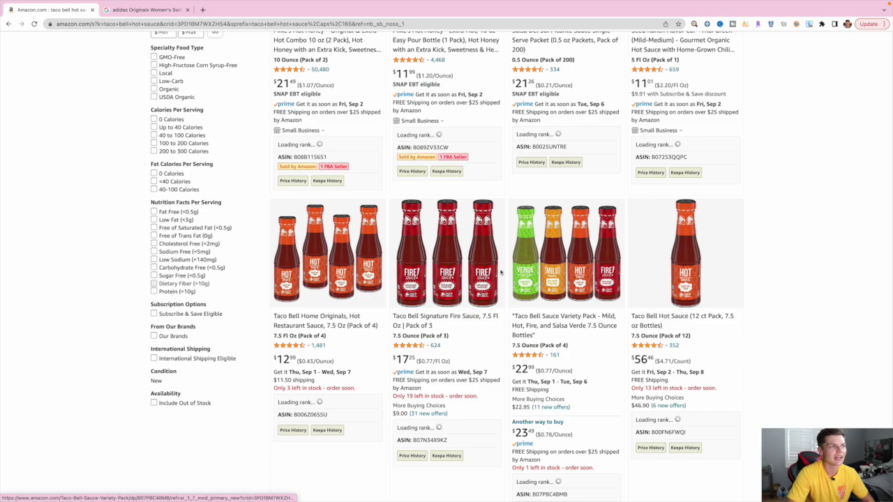
left_click(428, 321)
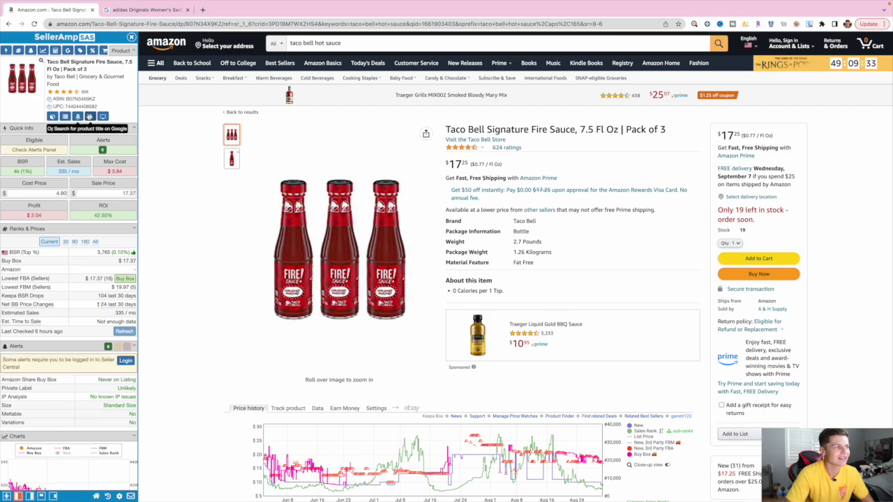
left_click(89, 117)
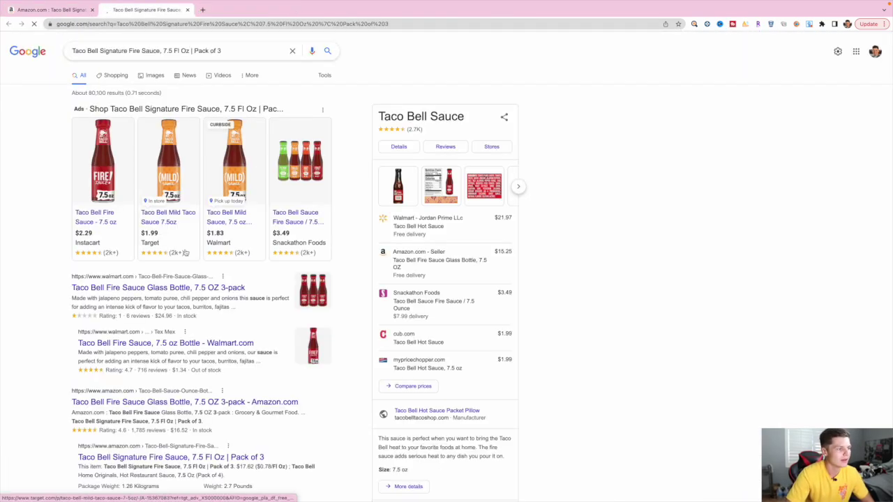
- Open the Walmart and Target shopping results for Taco Bell Mild Sauce, 7.5 oz, in separate new tabs
right_click(231, 223)
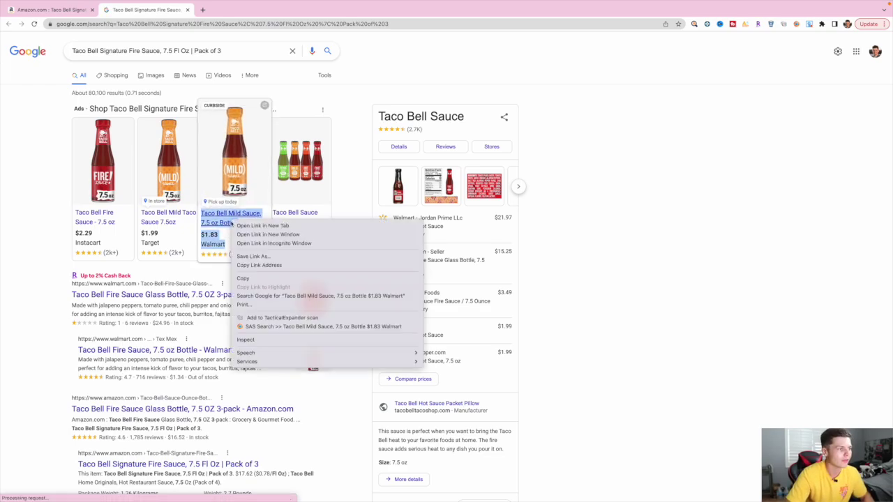
left_click(143, 226)
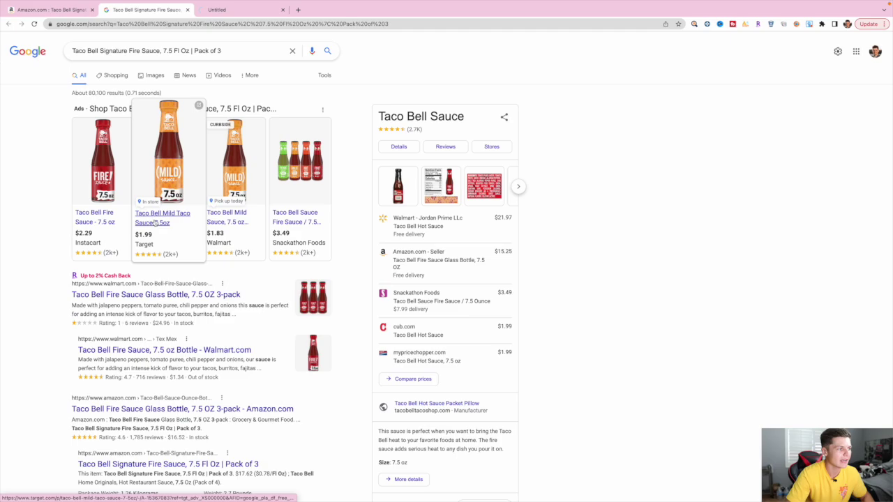
right_click(150, 225)
left_click(189, 224)
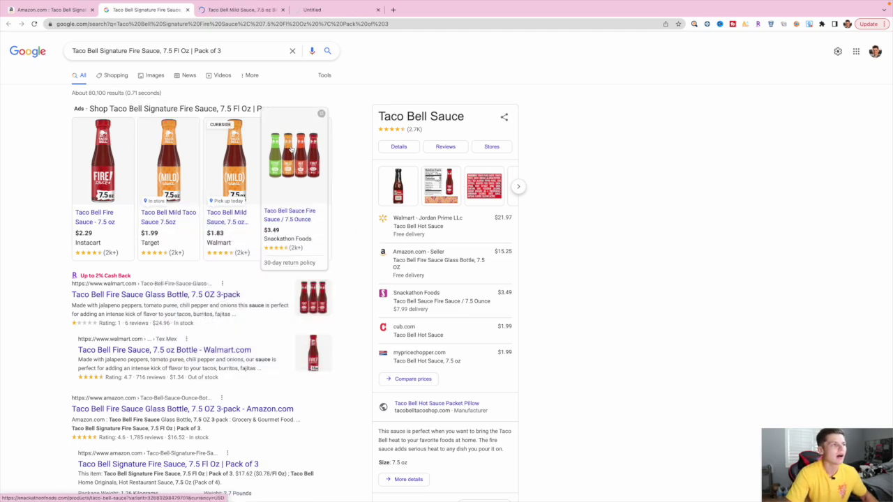
- Check the Walmart and Target product pages for the mild sauce, ending on the Walmart page
left_click(241, 9)
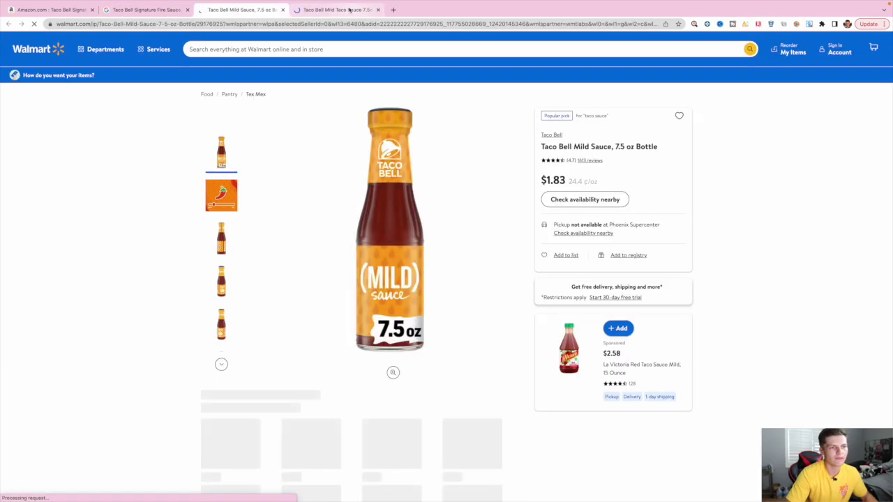
left_click(350, 10)
left_click(253, 12)
scroll(642, 241, "down", 6)
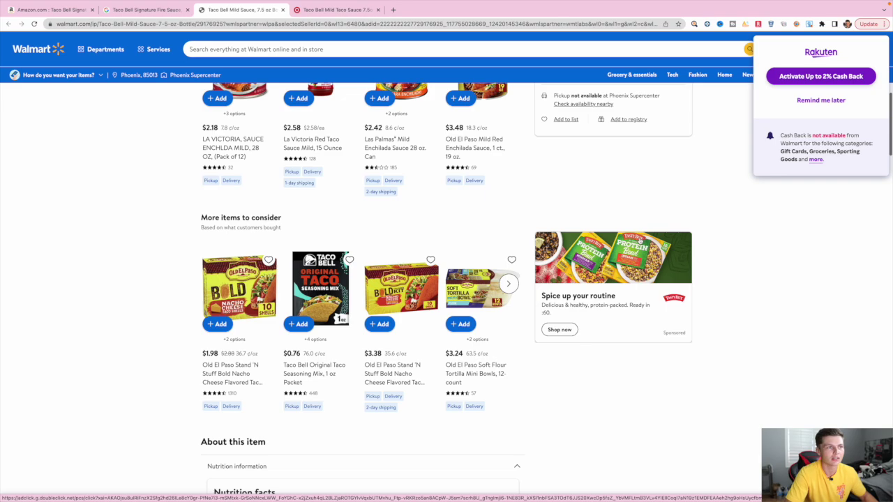
- Return to the Amazon Fire Sauce Pack of 3 listing and examine its price history and sales rank charts
left_click(54, 10)
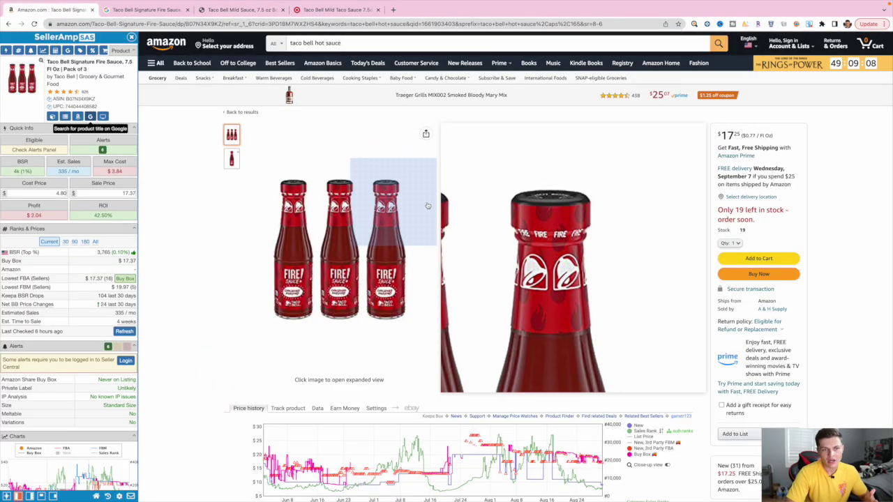
scroll(617, 208, "down", 3)
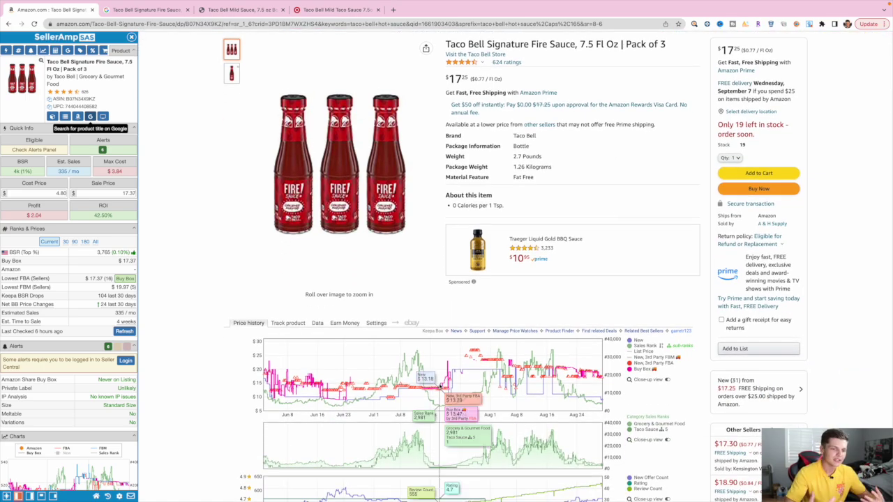
scroll(440, 386, "down", 1)
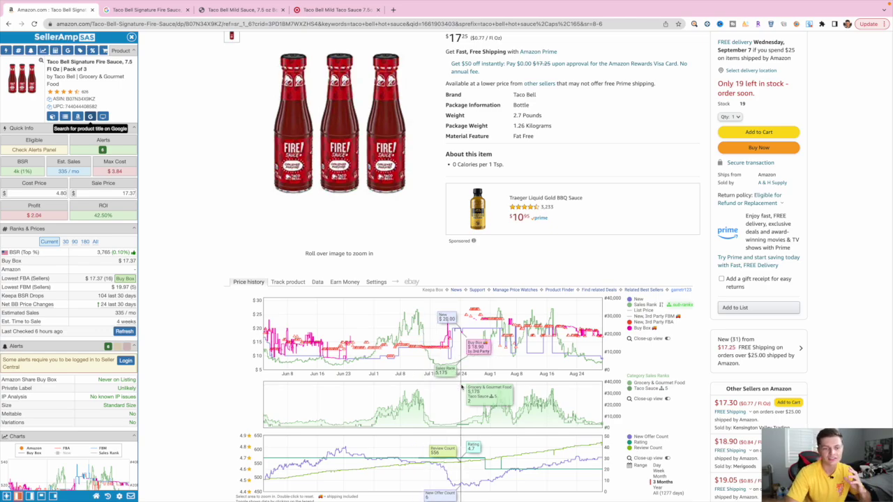
- Open the full list of new offers for the Fire Sauce, expand the featured offer's details and review the competing sellers
left_click(745, 362)
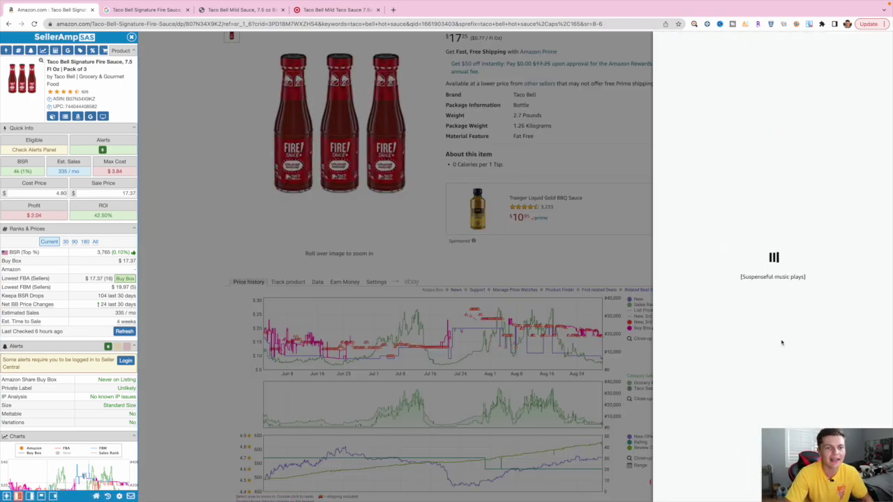
scroll(767, 307, "down", 2)
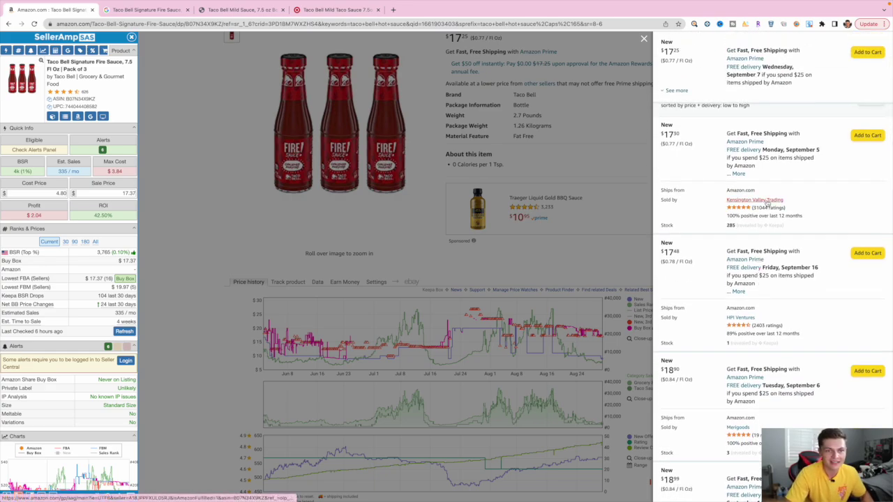
scroll(752, 222, "up", 2)
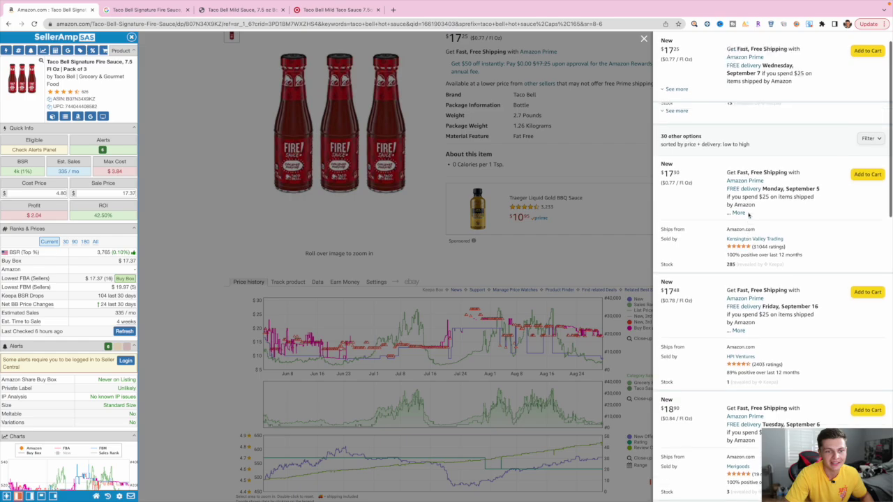
left_click(676, 135)
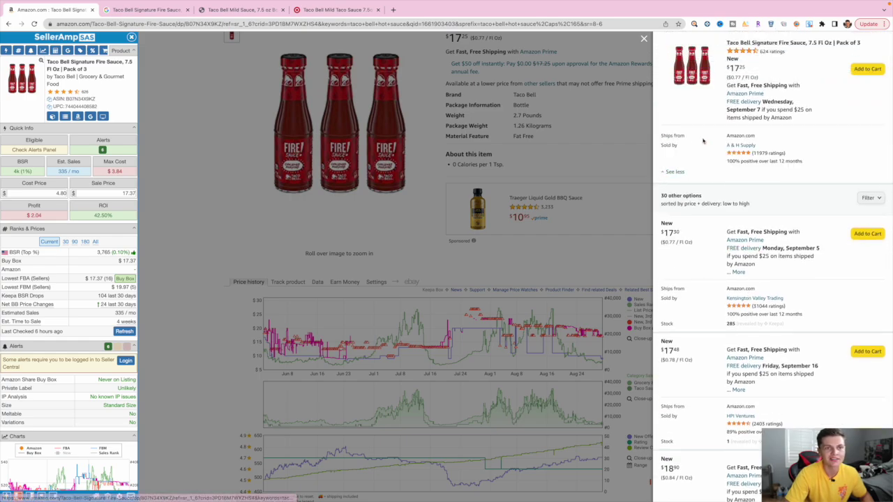
scroll(748, 150, "down", 6)
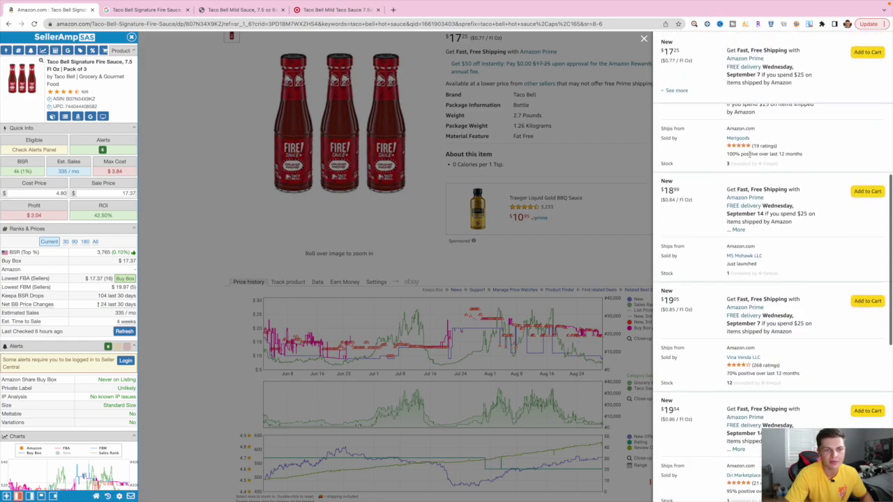
- Open the seller profiles of Merigoods, Vina Venda LLC, Dri Marketplace and Southern Frontier in separate new tabs
right_click(740, 139)
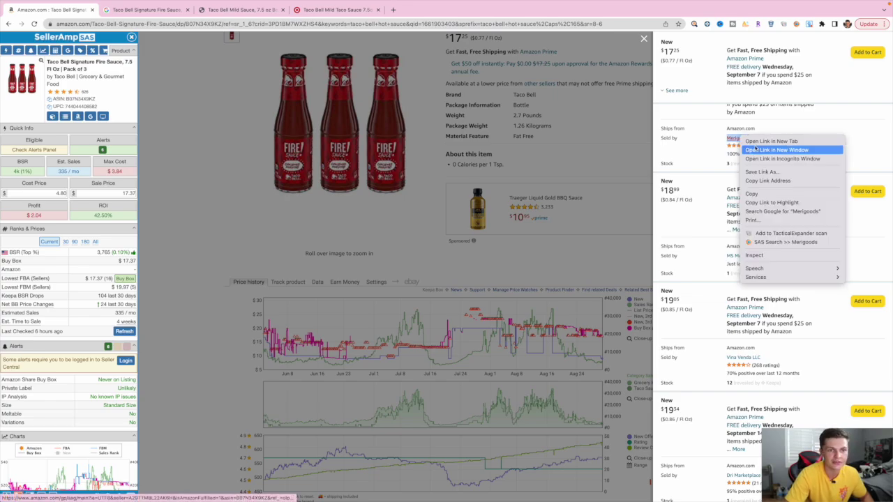
left_click(755, 145)
scroll(757, 183, "down", 3)
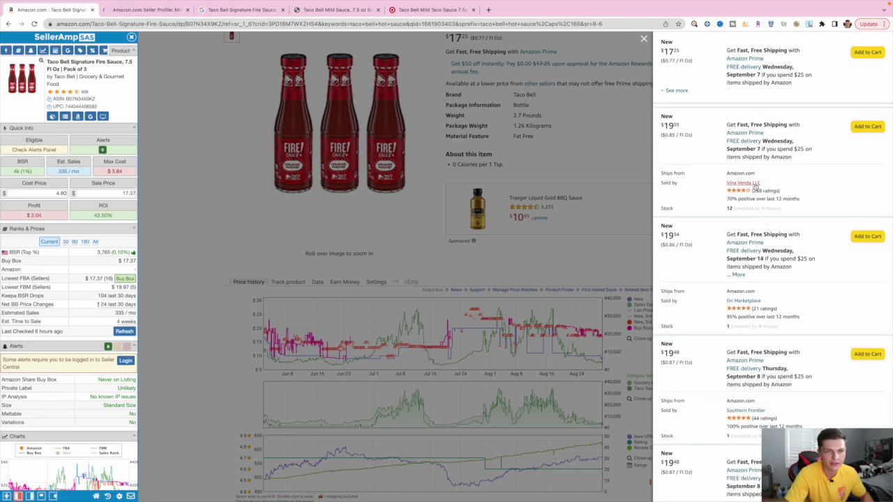
right_click(757, 184)
left_click(776, 188)
right_click(753, 304)
left_click(773, 307)
scroll(781, 311, "down", 2)
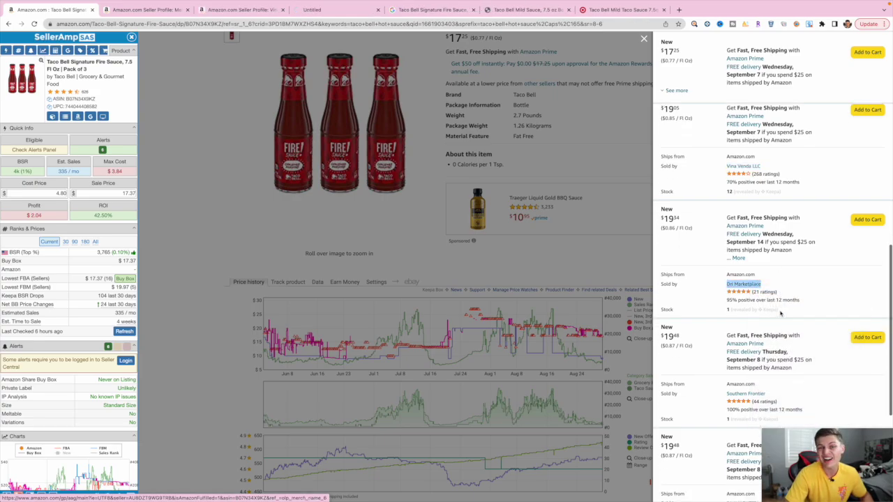
right_click(757, 309)
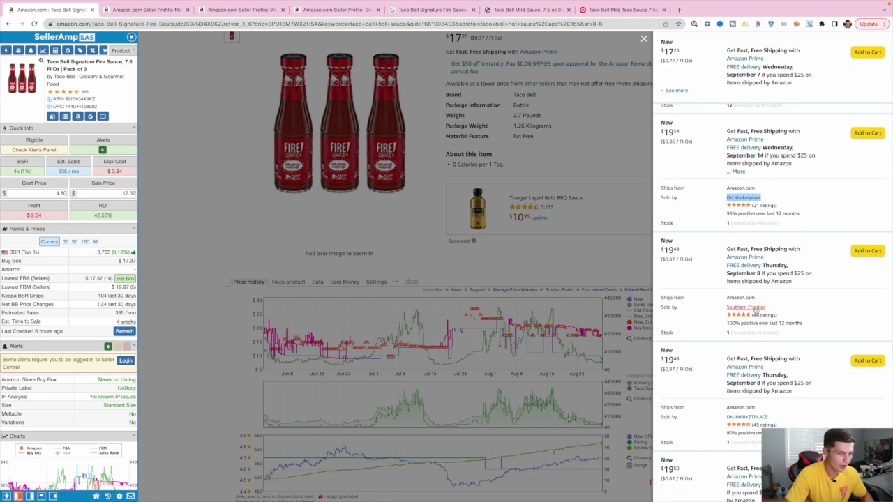
right_click(753, 305)
left_click(773, 313)
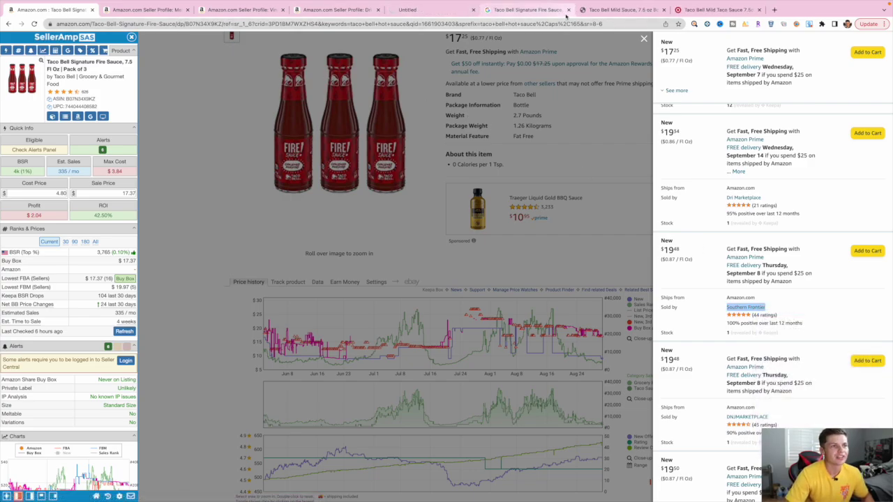
- Close the Google search, Walmart and Target tabs
left_click(570, 10)
left_click(569, 10)
left_click(569, 10)
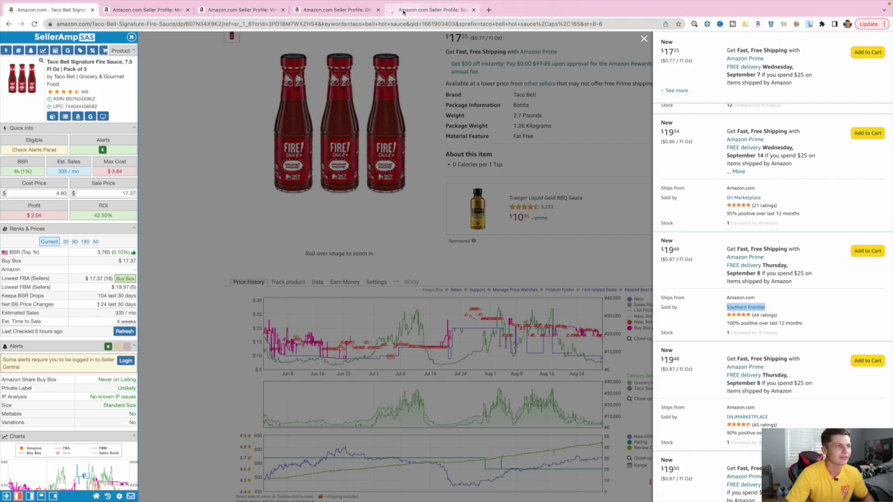
- Switch to the Merigoods seller profile and review its feedback ratings and seller details
key("ctrl+Tab")
scroll(304, 104, "down", 3)
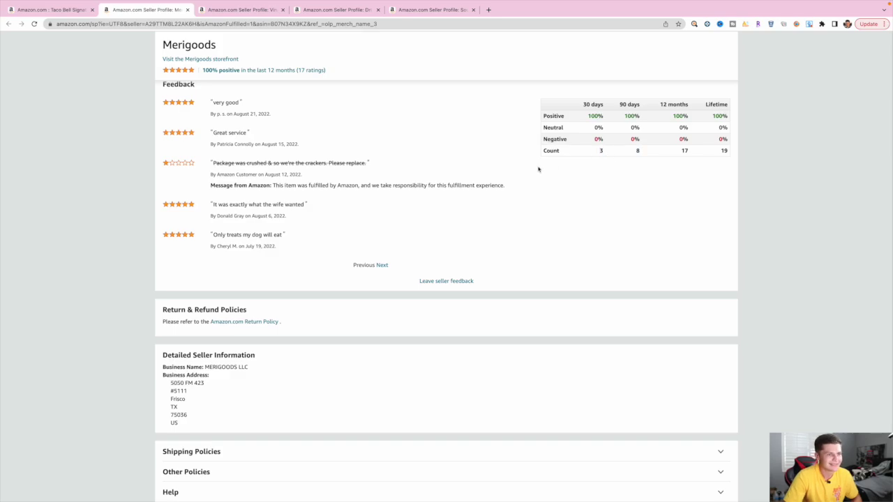
scroll(419, 209, "up", 3)
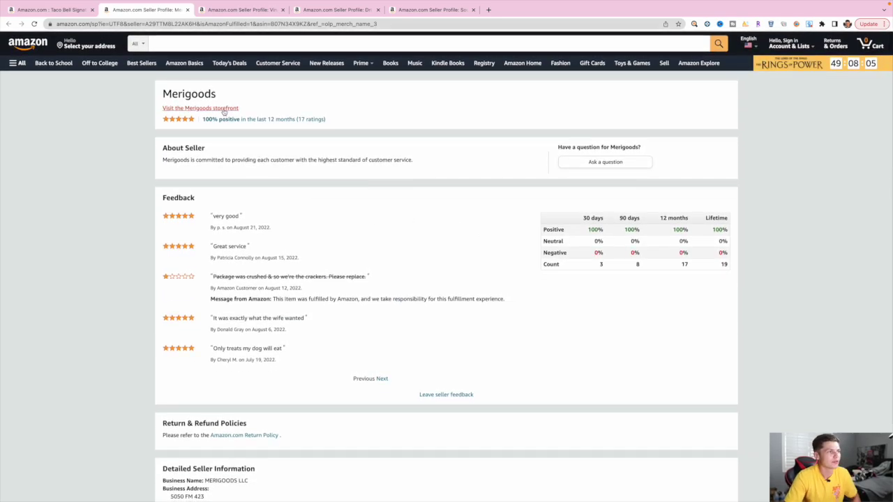
- Open the Merigoods storefront, analyze it with SellerAmp and open the analysis as a full-page storefront search
left_click(224, 110)
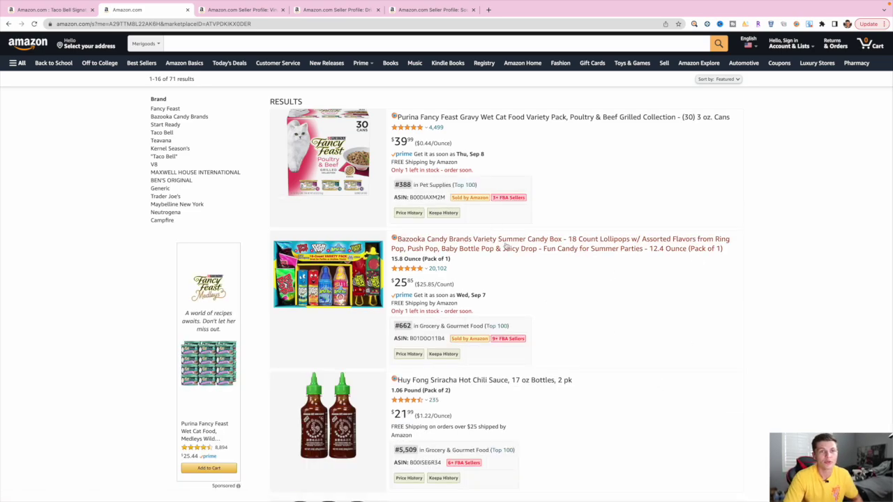
left_click(796, 24)
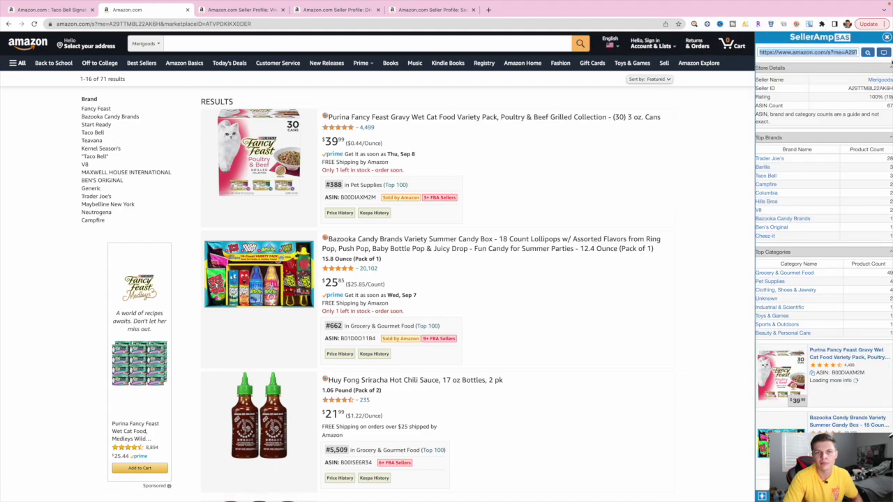
left_click(884, 53)
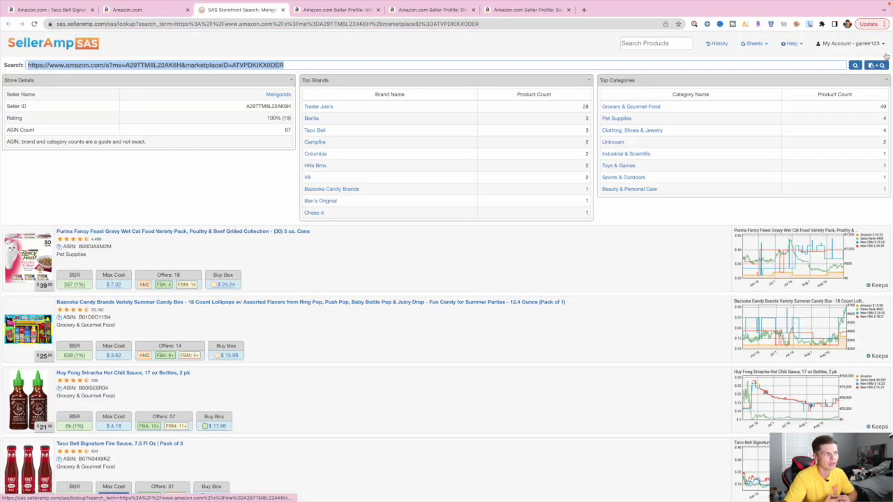
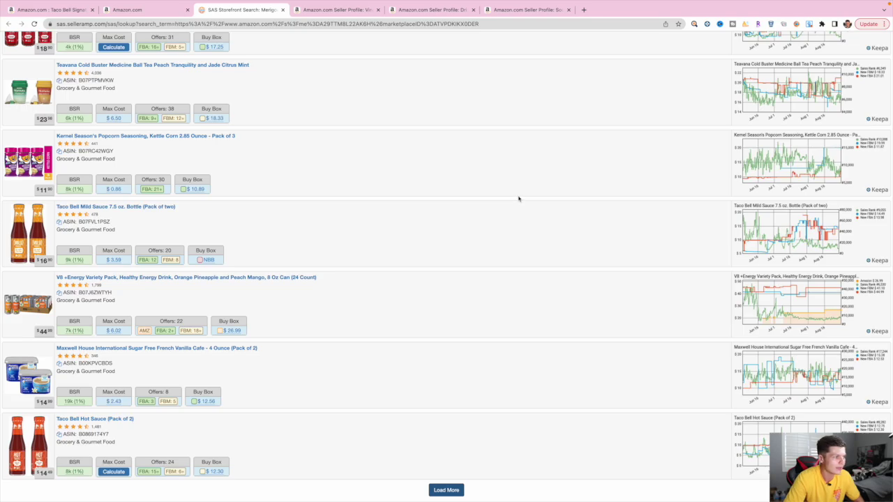
- Open the Amazon product pages for Kernel Season's Popcorn Seasoning Pack of 3 and Taco Bell Mild Sauce Pack of two from the storefront search
left_click(712, 137)
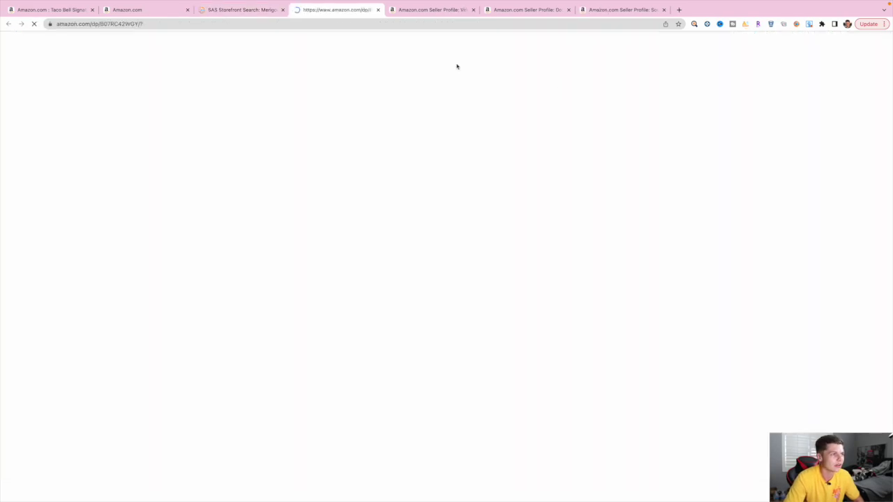
left_click(240, 10)
scroll(374, 214, "down", 1)
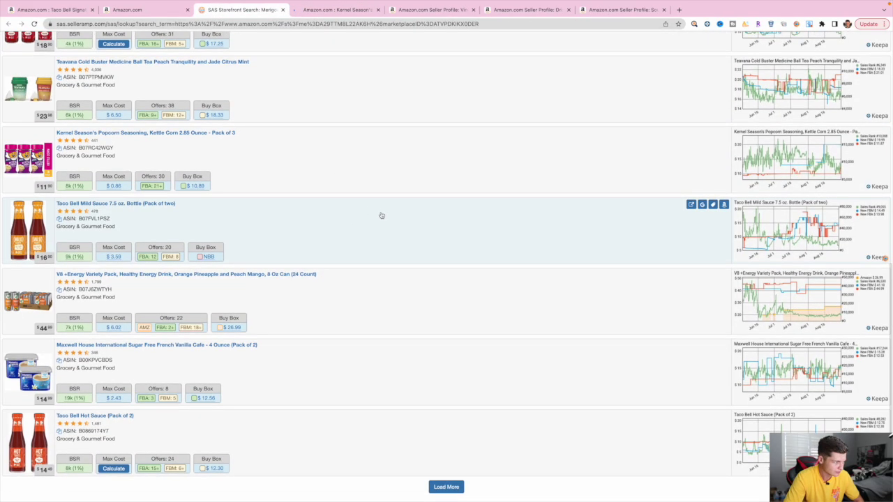
left_click(712, 207)
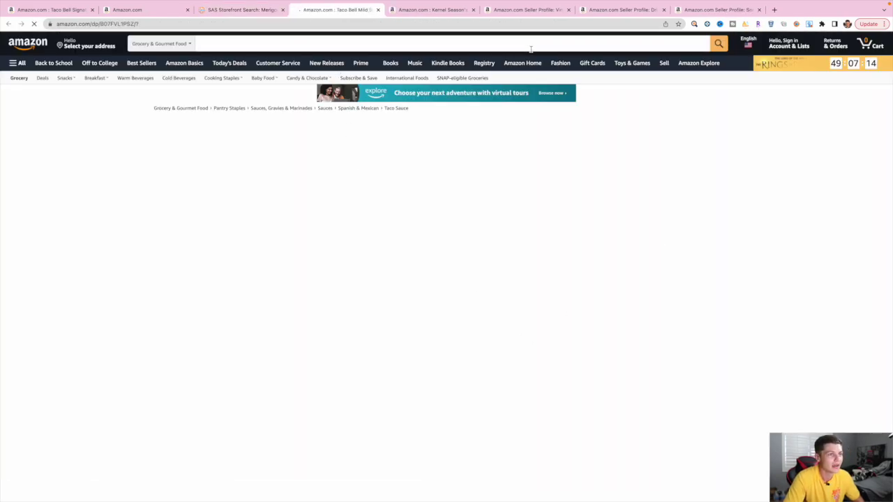
- Close the three remaining Amazon seller profile tabs
left_click(569, 11)
left_click(568, 10)
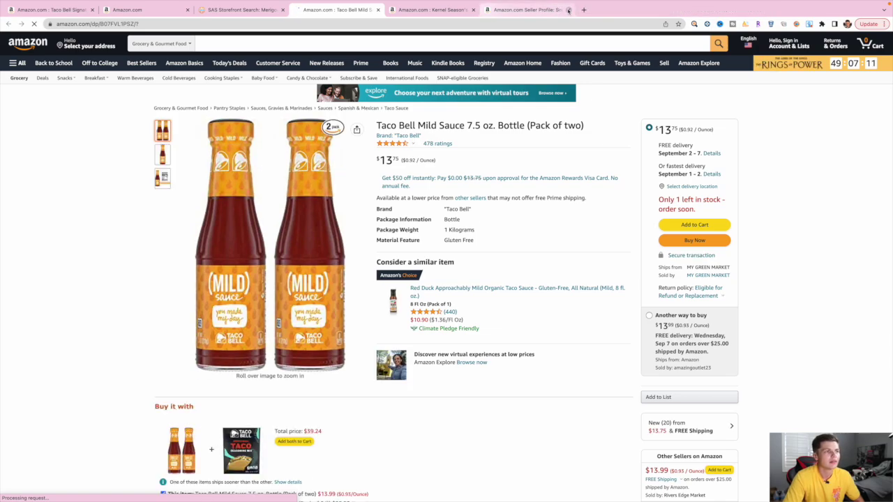
left_click(569, 10)
- Return to the Merigoods storefront search, load two more batches of products and browse the added items
left_click(256, 11)
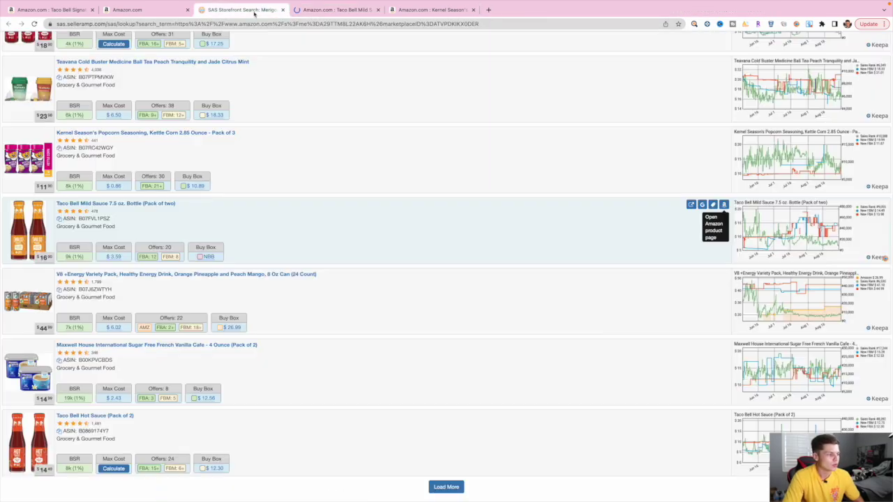
left_click(446, 487)
scroll(236, 354, "down", 2)
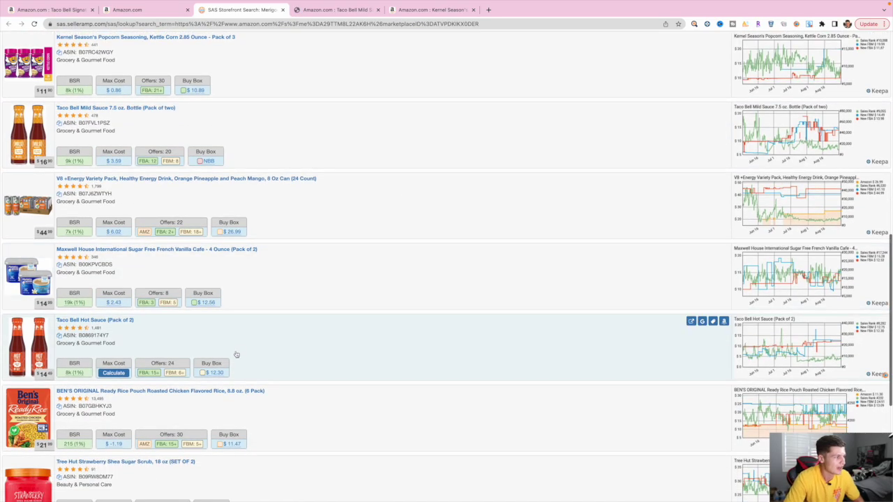
scroll(236, 354, "down", 2)
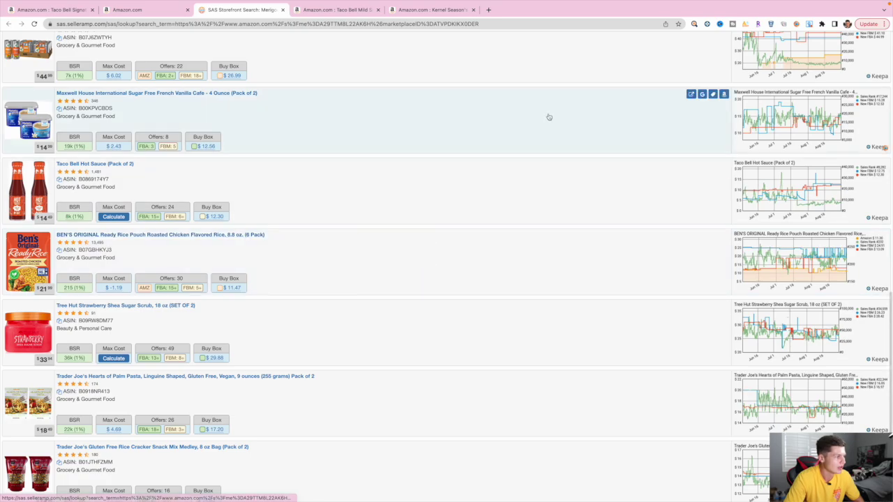
scroll(548, 119, "down", 1)
scroll(519, 137, "down", 1)
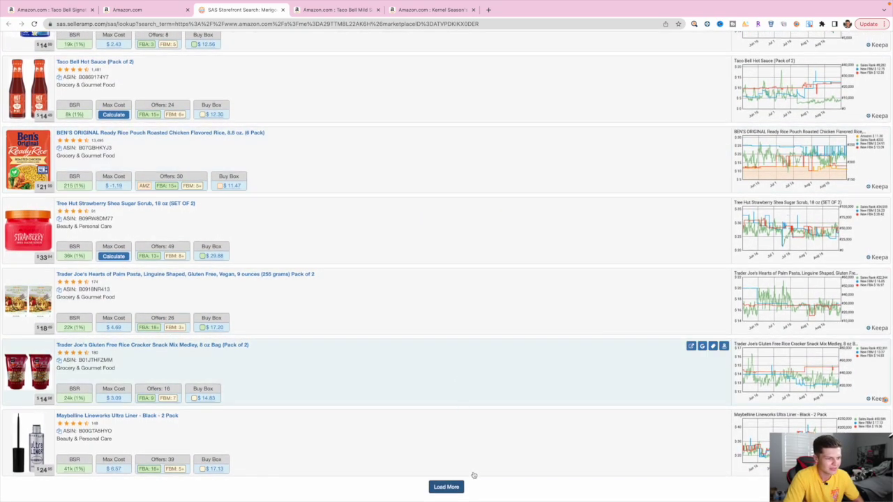
left_click(446, 487)
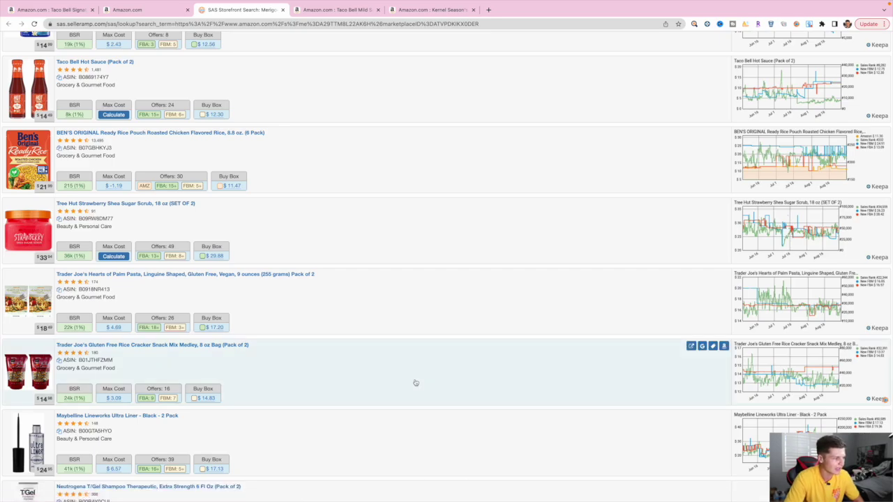
scroll(416, 383, "down", 1)
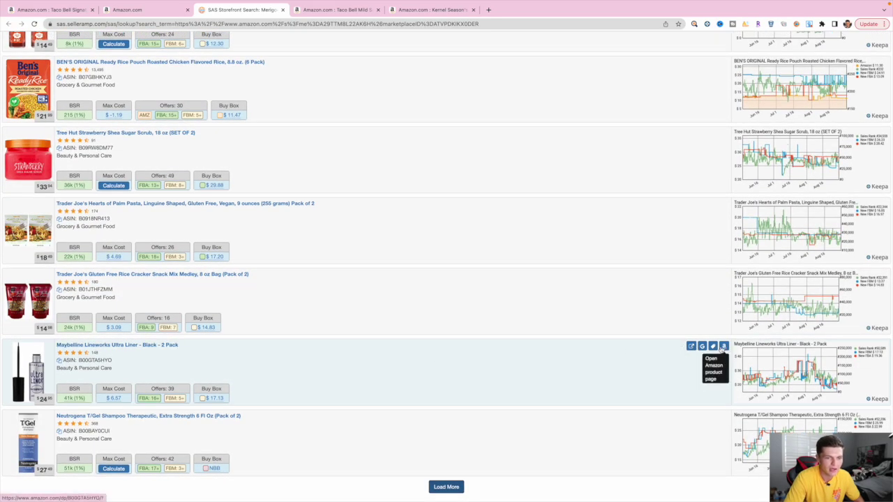
- Open the Amazon product pages for Maybelline Lineworks Ultra Liner Black 2 Pack and Neutrogena T/Gel Shampoo Pack of 2 from the storefront search
left_click(723, 347)
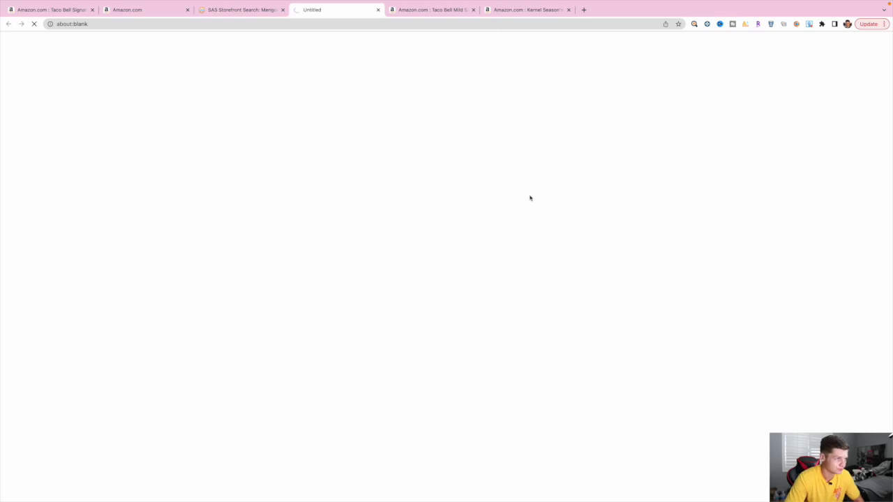
left_click(224, 9)
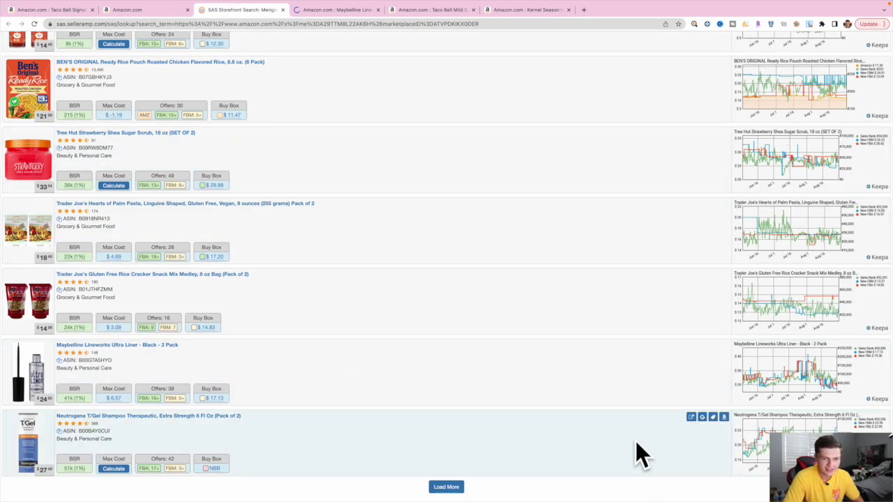
left_click(723, 417)
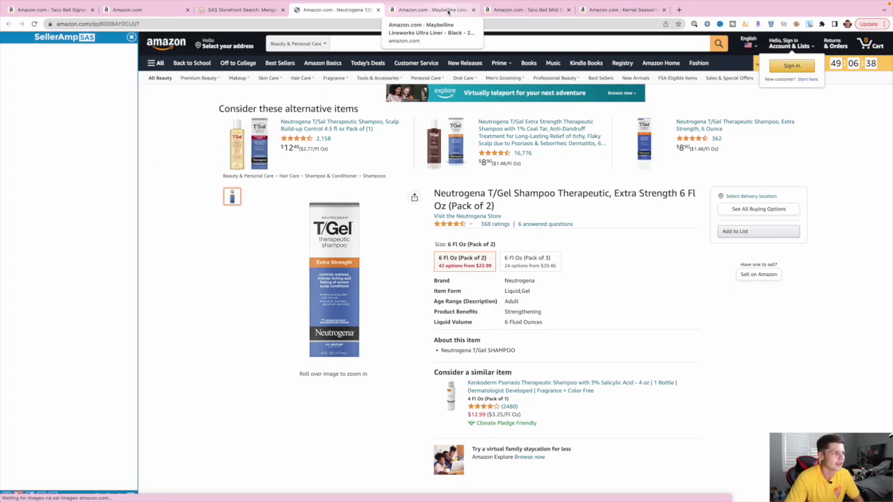
- Reload the SellerAmp analysis on the Maybelline Lineworks Ultra Liner product page
key("ctrl+Tab")
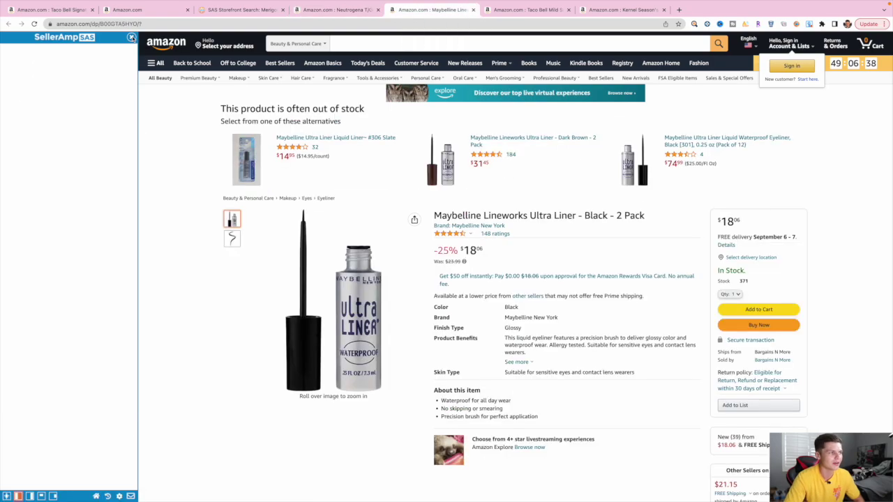
left_click(131, 37)
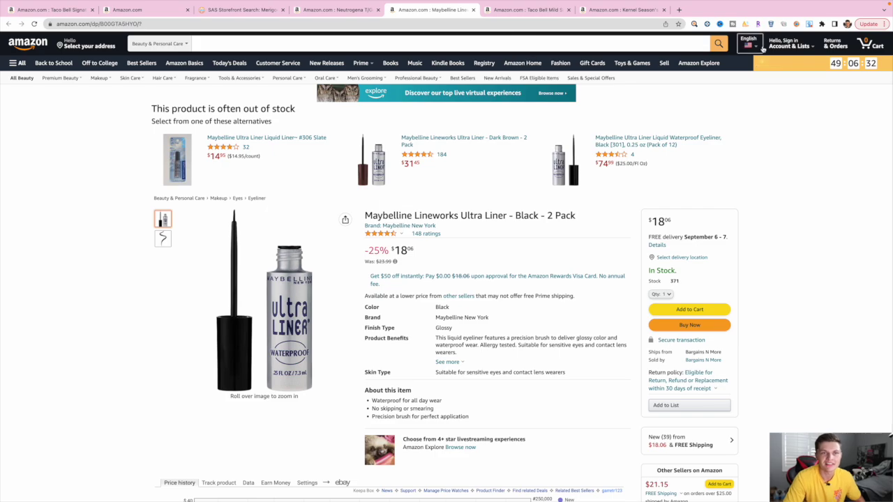
left_click(797, 25)
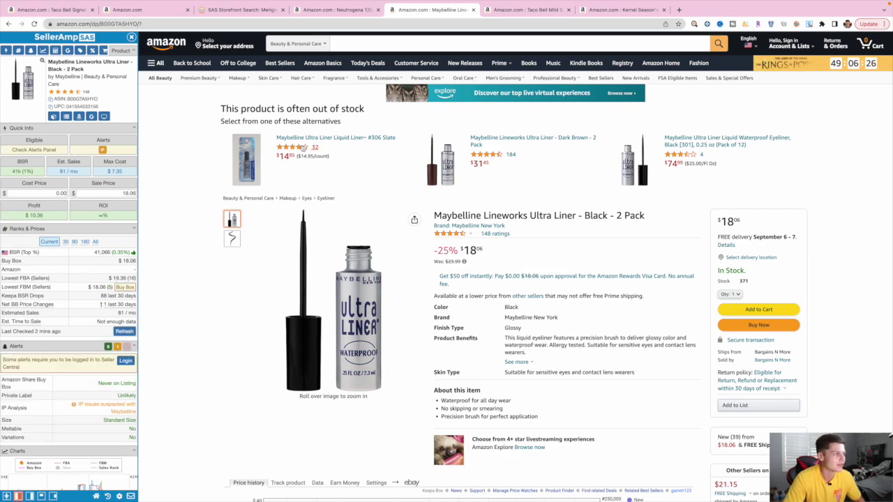
- Search Google for the Maybelline product title from SellerAmp and open Walmart's Ultra-Liner Waterproof Black 0.25 oz offer
left_click(90, 118)
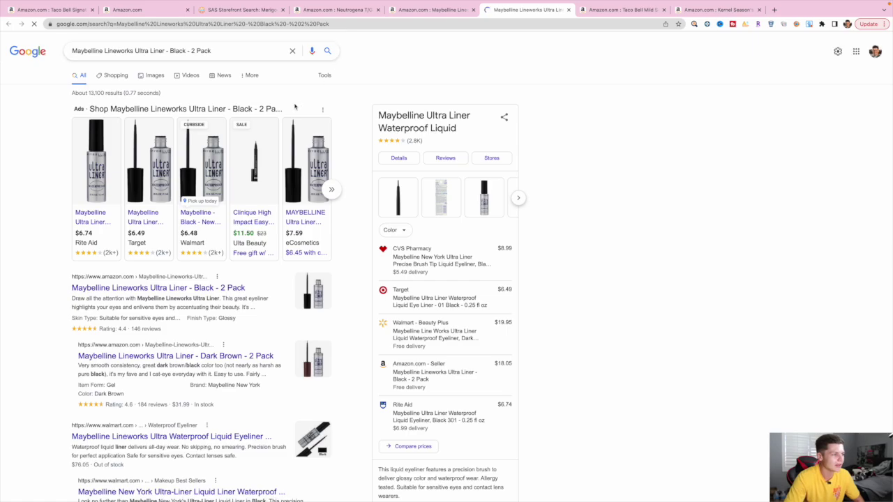
mouse_move(203, 223)
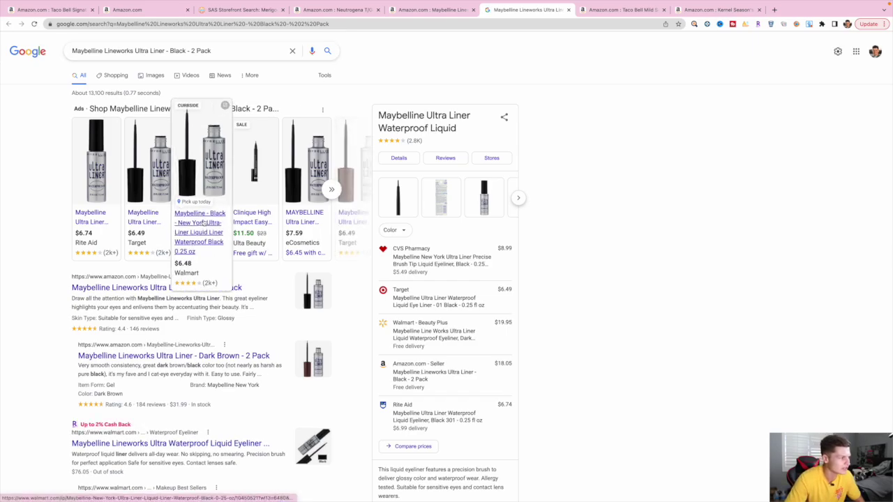
left_click(202, 235)
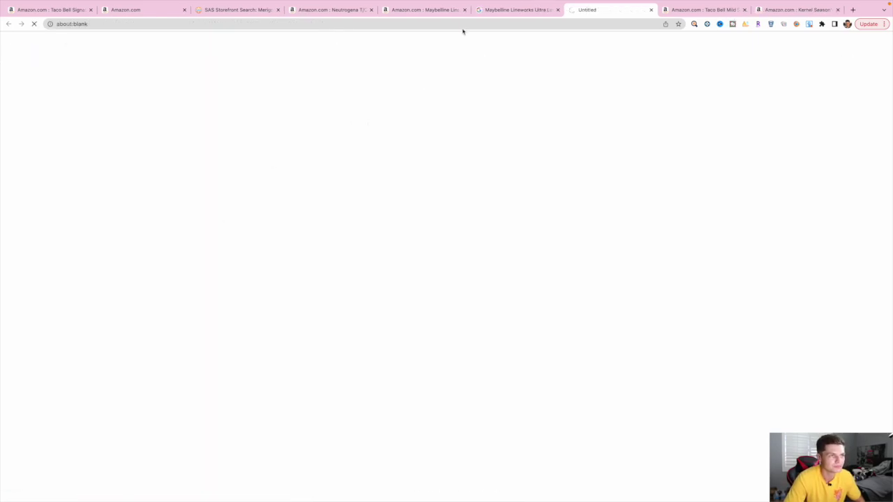
- Compare the Maybelline 2-pack listing with the Walmart offer and close its Amazon and Google search tabs
left_click(415, 15)
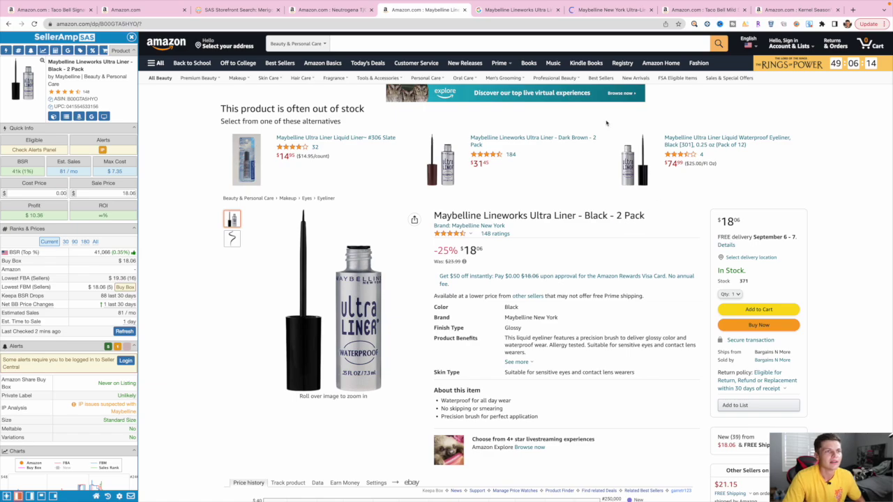
left_click_drag(645, 216, 617, 216)
left_click(598, 10)
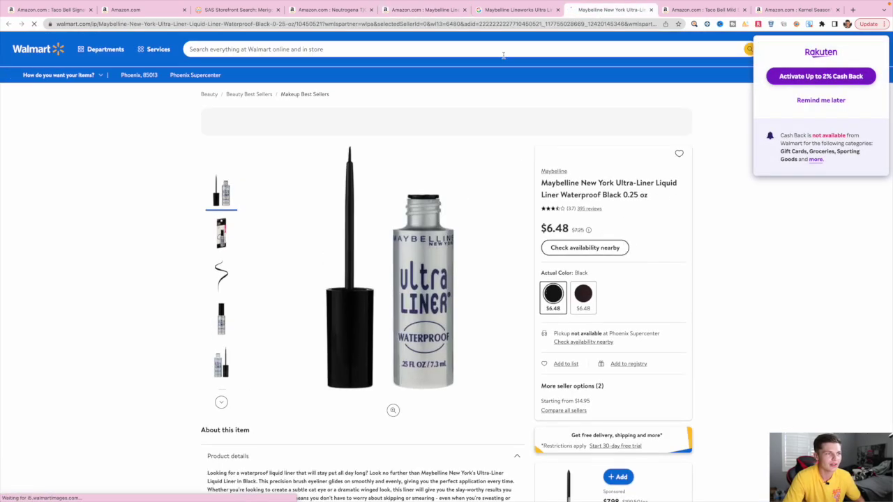
left_click(504, 10)
left_click(457, 9)
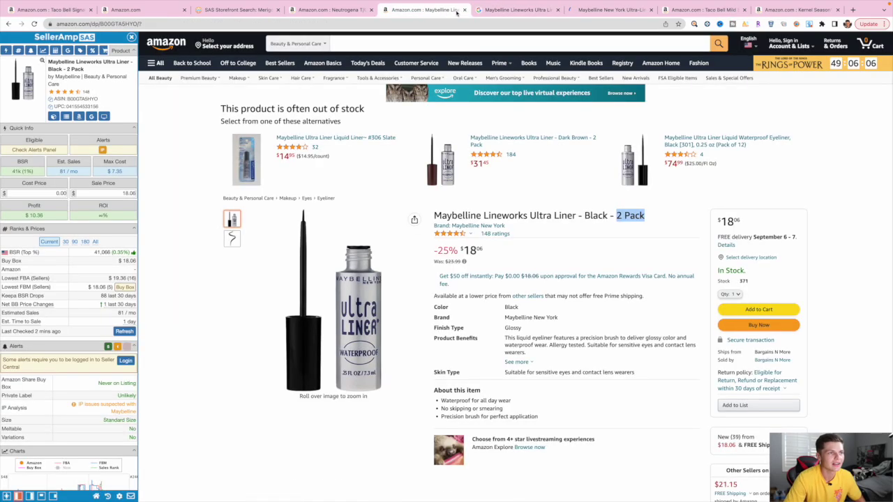
left_click(465, 9)
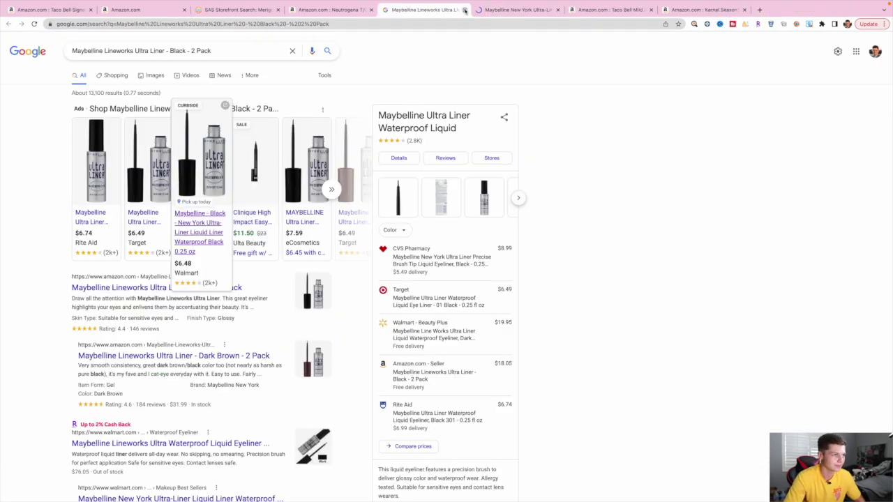
left_click(465, 10)
- Search Google for the Neutrogena T/Gel Shampoo title from SellerAmp and open Target's 6 fl oz offer
left_click(335, 12)
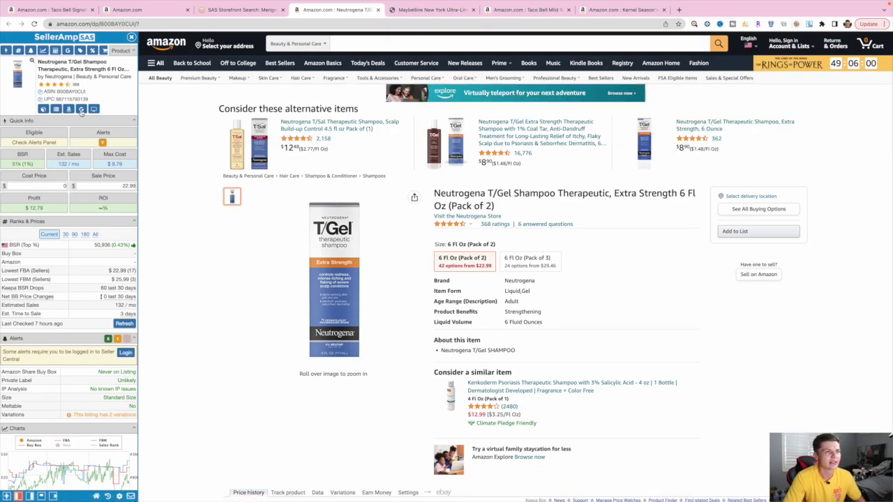
left_click(81, 110)
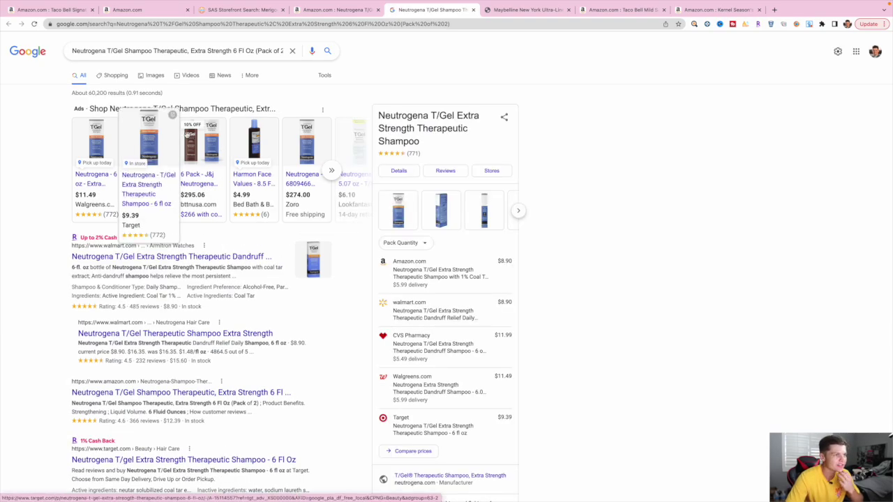
left_click(329, 12)
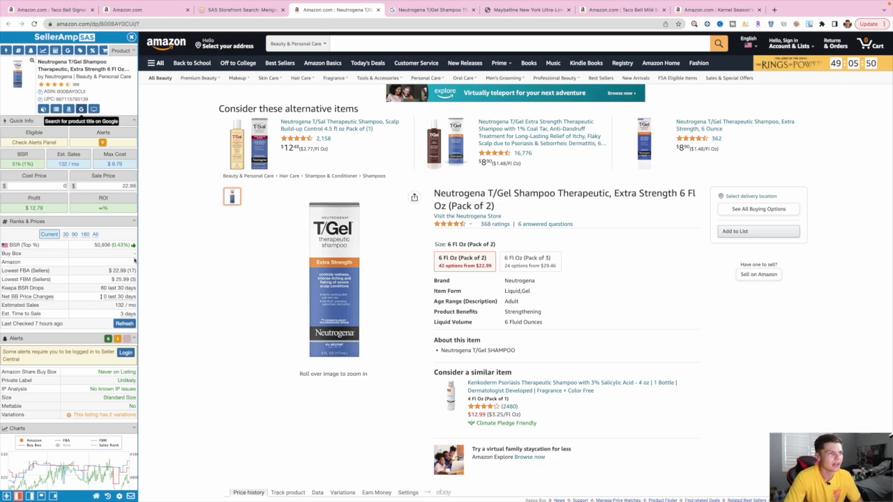
left_click(433, 11)
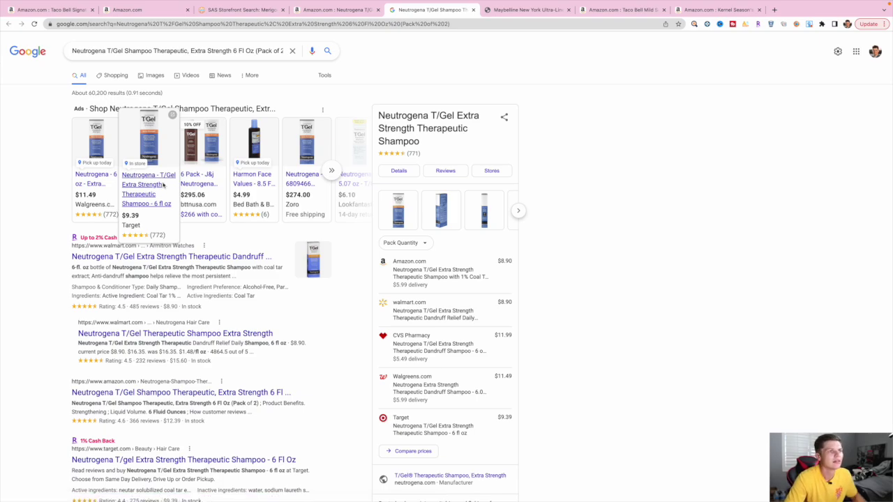
left_click(164, 185)
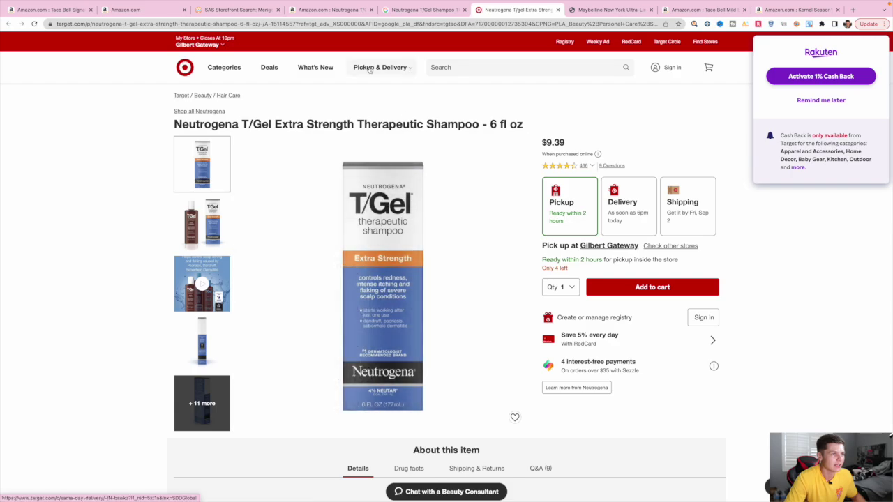
- Compare the Neutrogena pack-of-2 Amazon listing with Target's single-bottle price and size
left_click(418, 10)
left_click(322, 12)
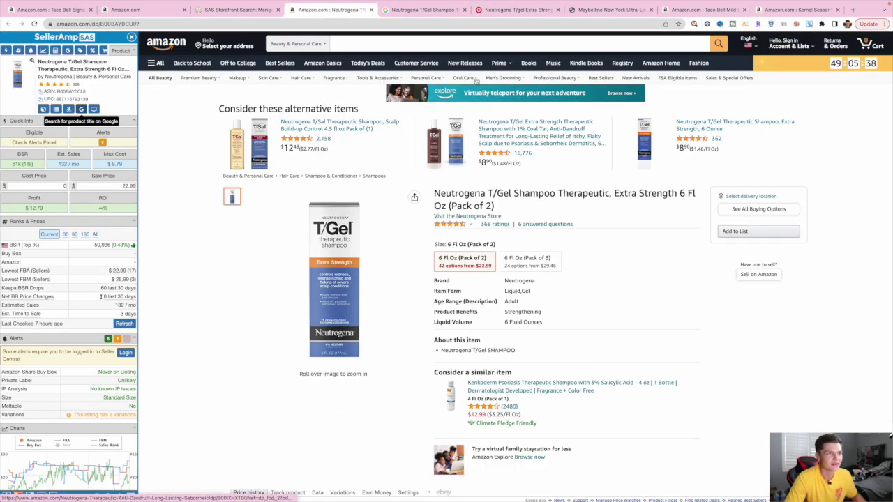
left_click(517, 10)
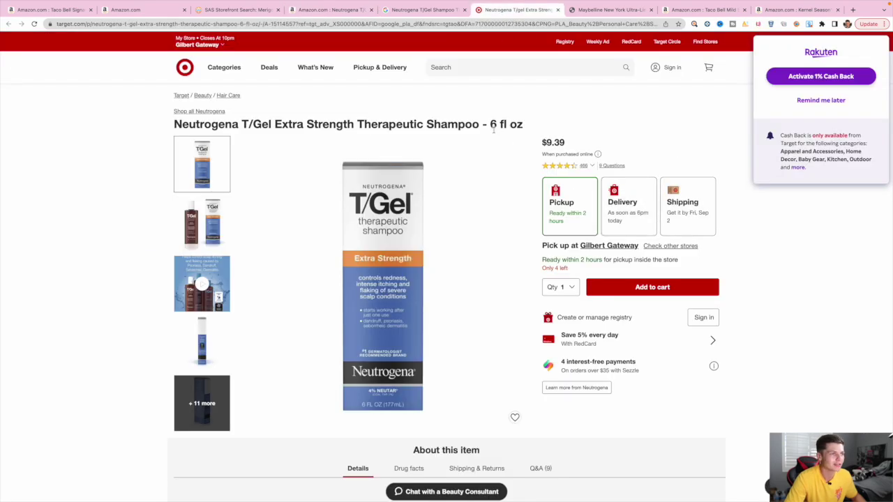
- Close the Neutrogena Amazon, Google and Target tabs and the Maybelline Walmart tab
left_click(366, 12)
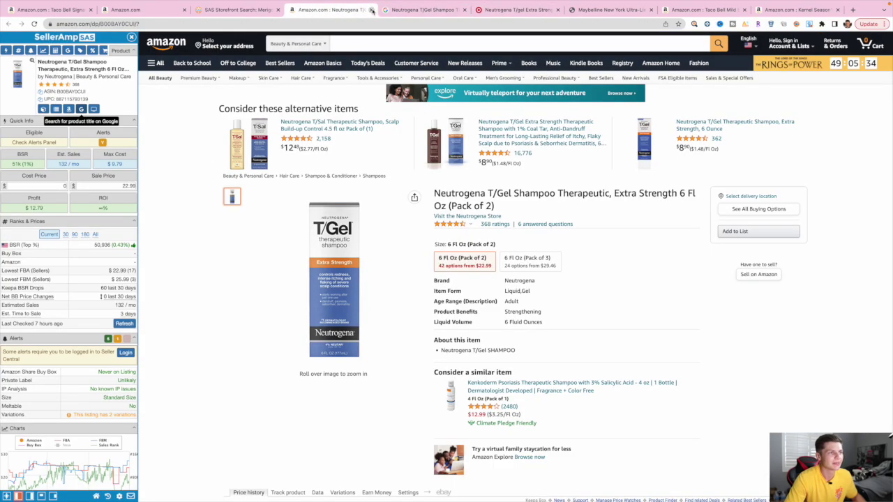
left_click(372, 9)
left_click(371, 10)
left_click(371, 9)
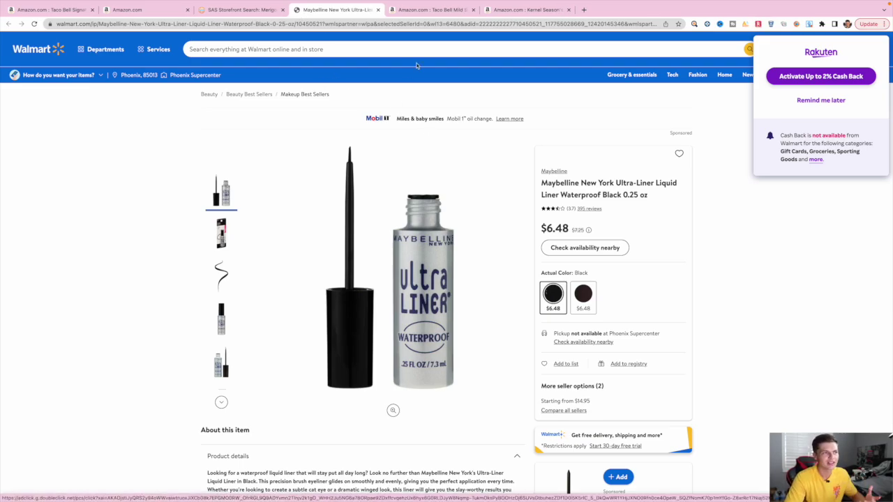
left_click(377, 10)
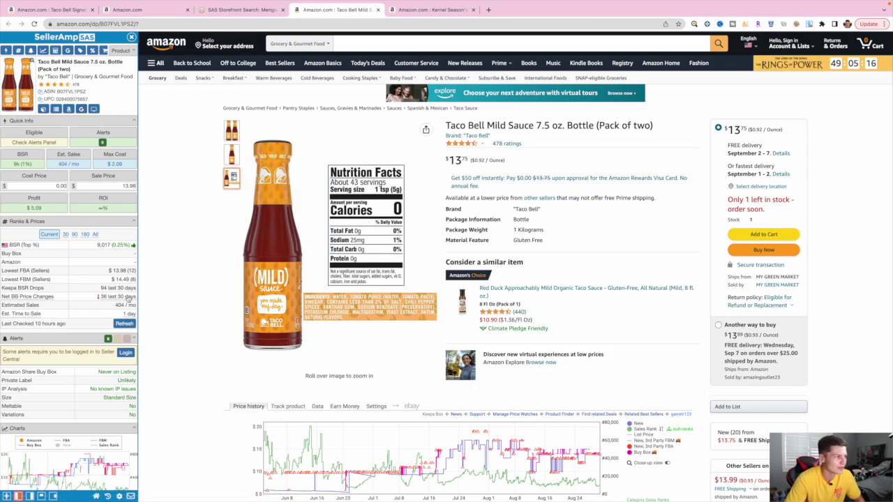
- Search Google for the Taco Bell Mild Sauce Pack of two title from SellerAmp and open Walmart's 7.5 oz bottle offer
left_click(81, 109)
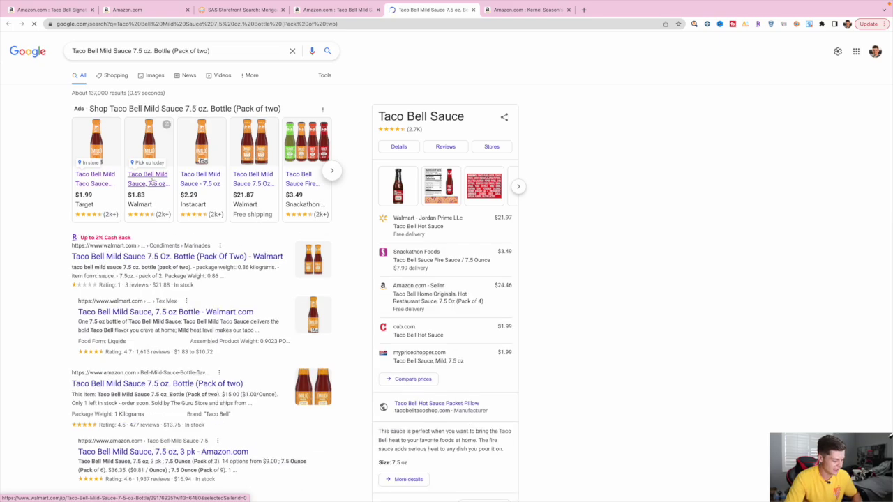
right_click(160, 184)
left_click(183, 189)
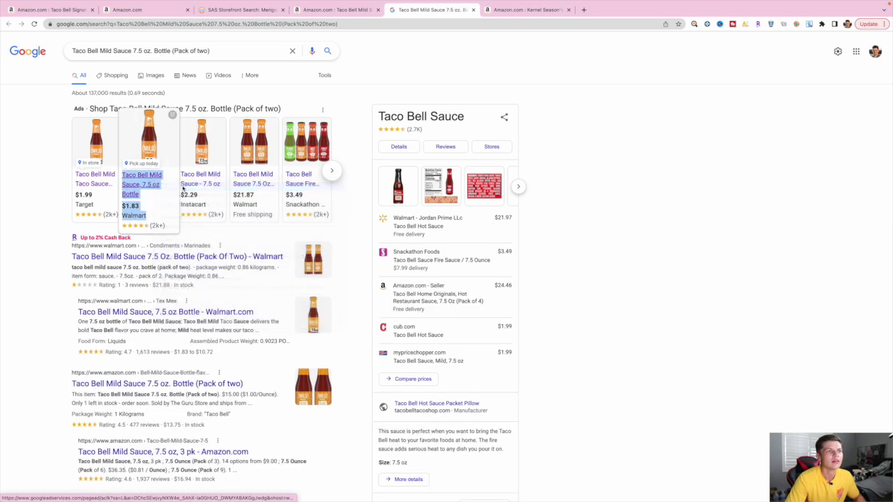
left_click(532, 10)
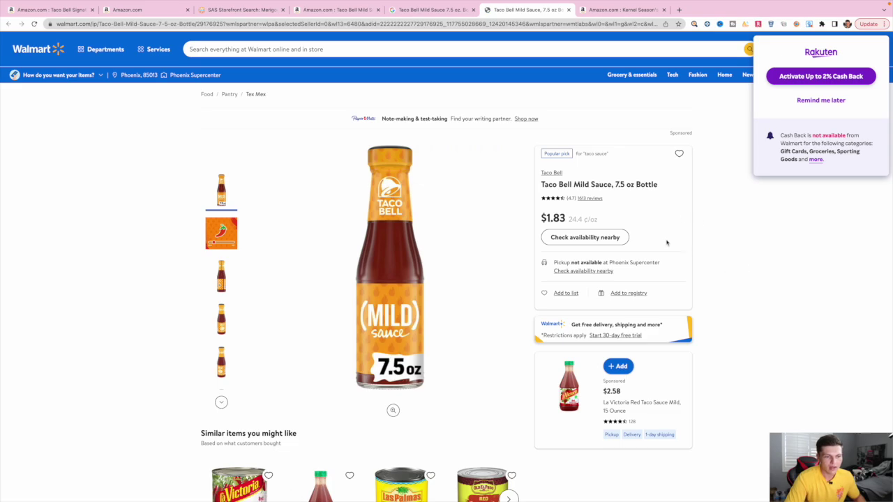
- Examine Walmart's price and availability for the single Taco Bell Mild Sauce bottle
scroll(667, 244, "down", 3)
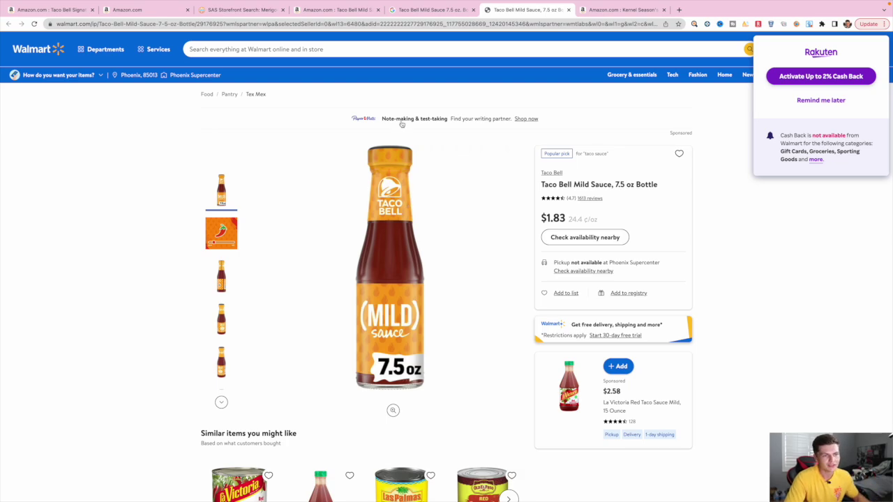
left_click_drag(542, 217, 577, 219)
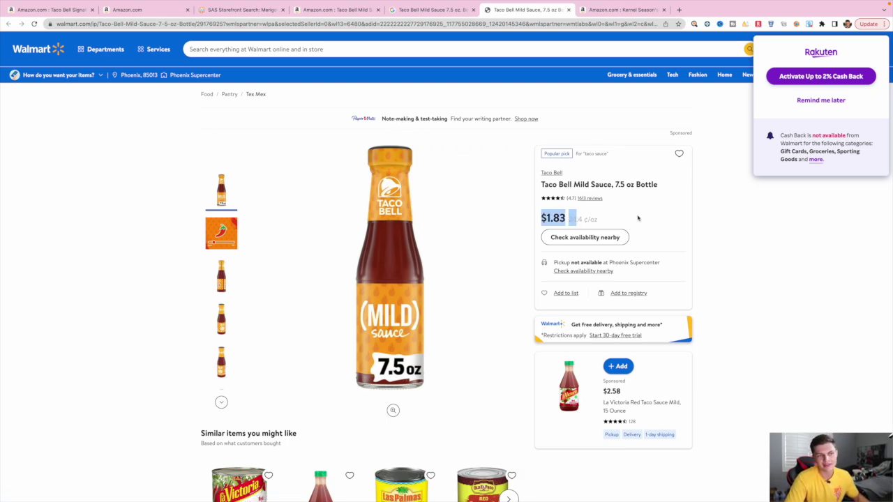
left_click(637, 218)
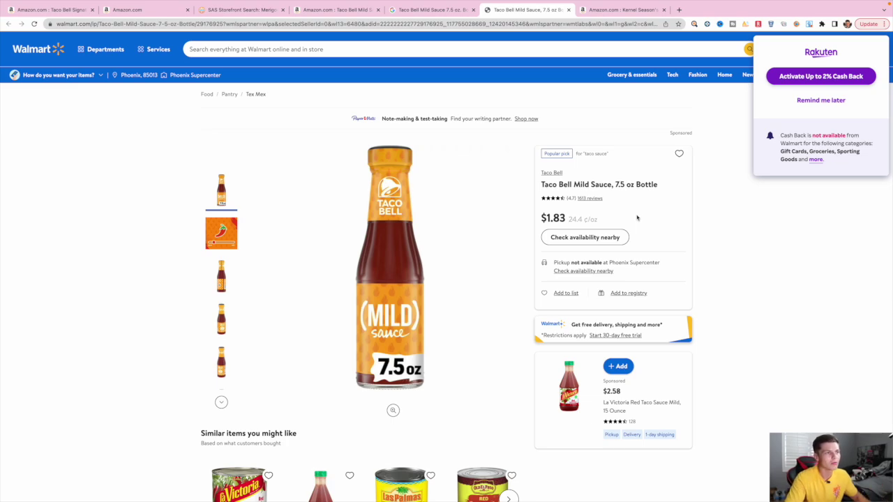
- Return to the Taco Bell Mild Sauce Pack of two listing and set its SellerAmp cost price to 3.66
left_click(439, 11)
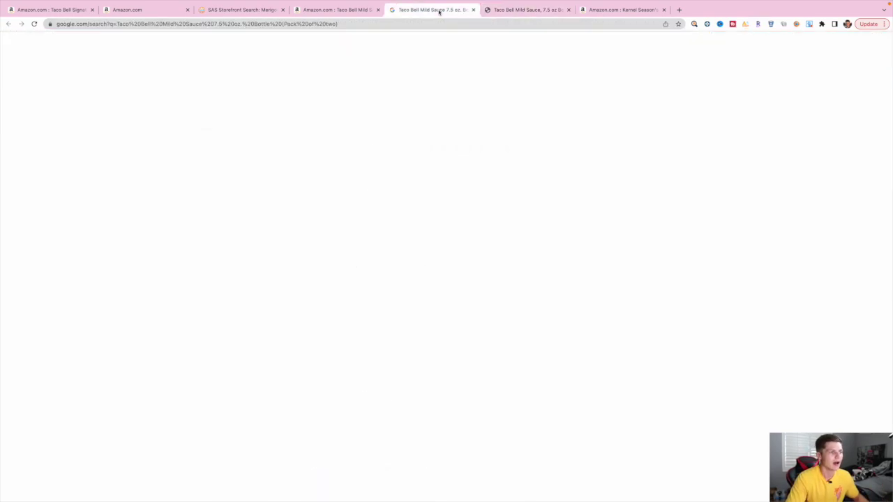
left_click(336, 10)
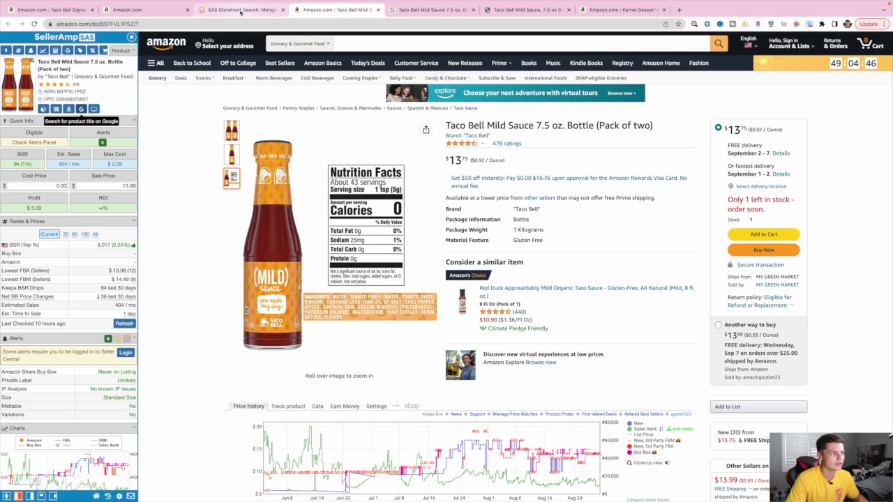
left_click(240, 10)
left_click(332, 11)
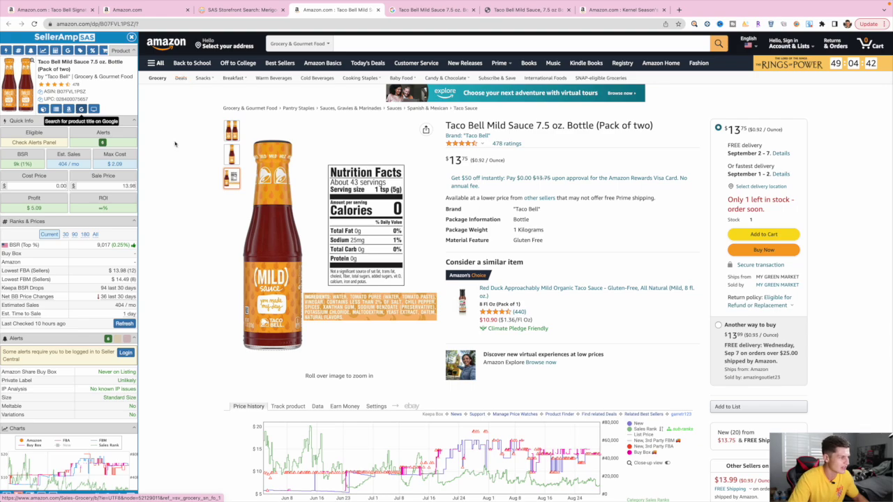
left_click(46, 185)
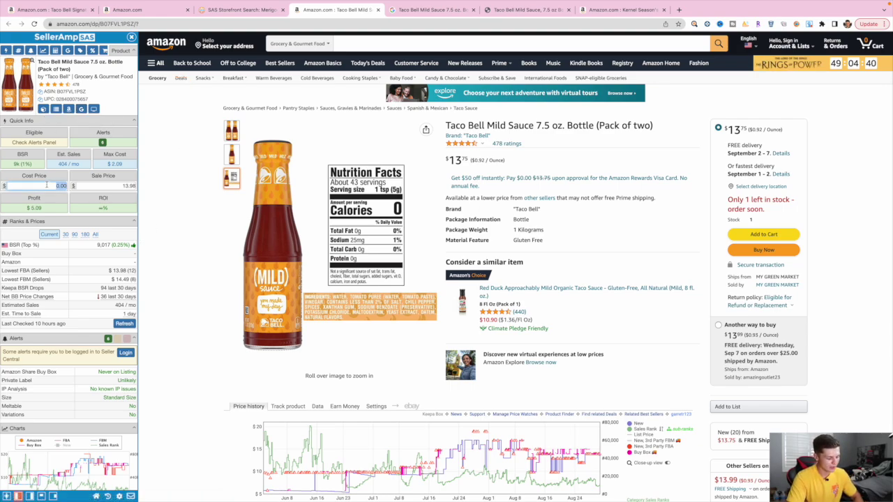
type("3.66")
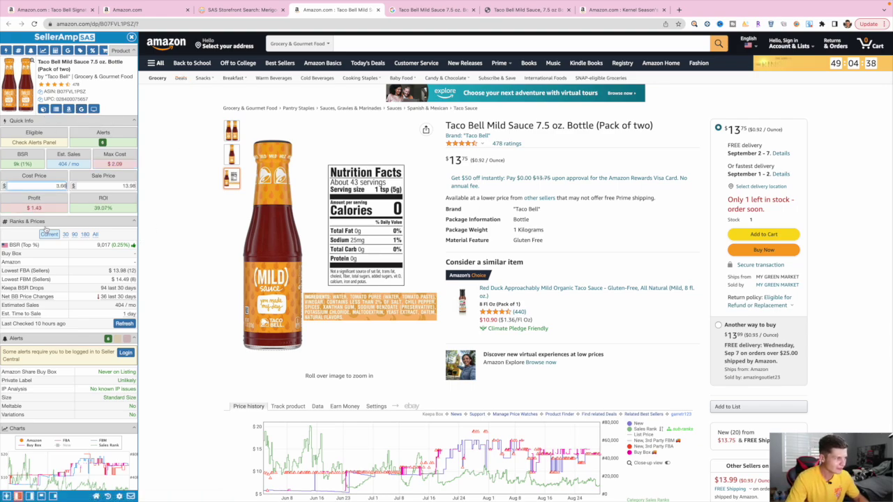
left_click(26, 205)
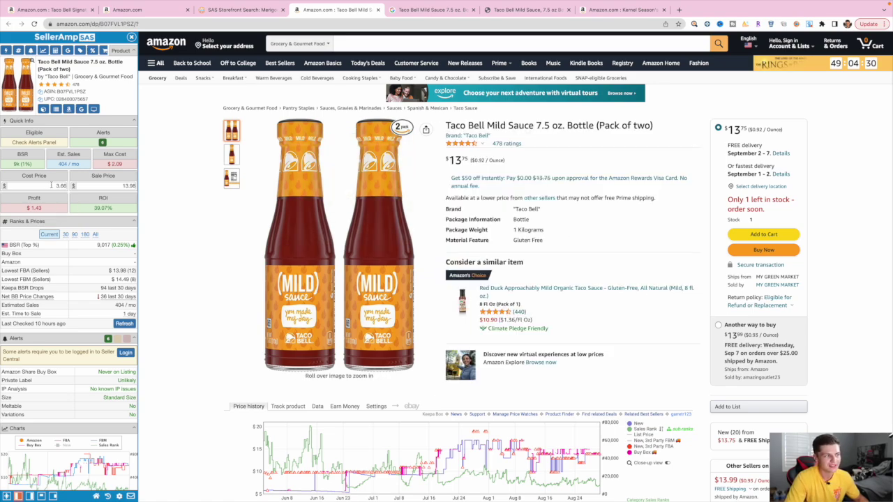
- Check the Taco Bell Mild Sauce pack's SellerAmp ROI and review the competing new-condition offers on its Amazon listing
double_click(103, 207)
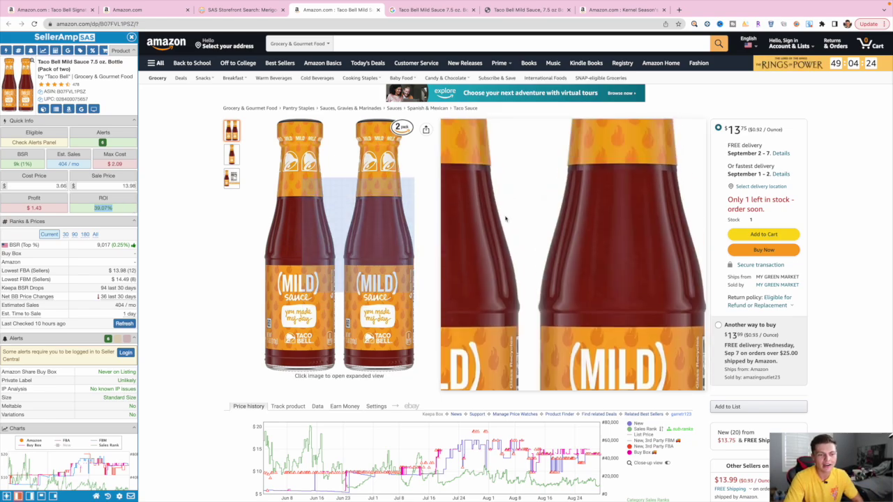
scroll(628, 286, "down", 3)
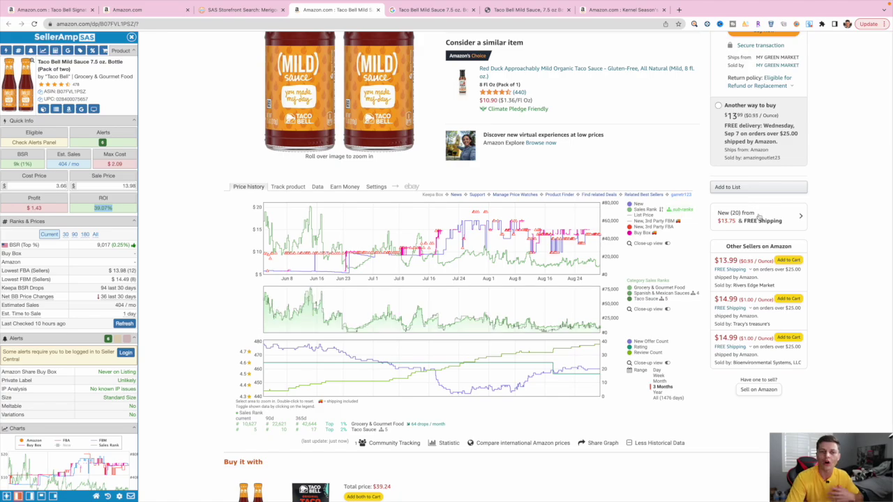
left_click(760, 217)
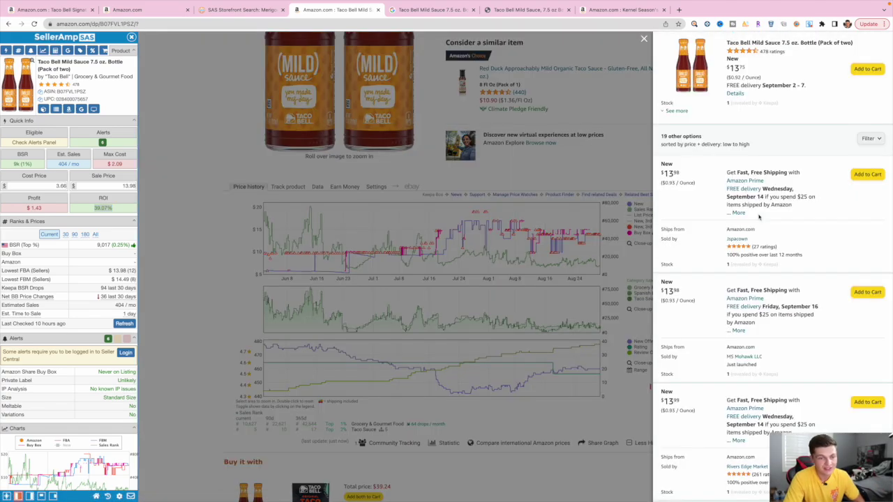
scroll(759, 217, "down", 3)
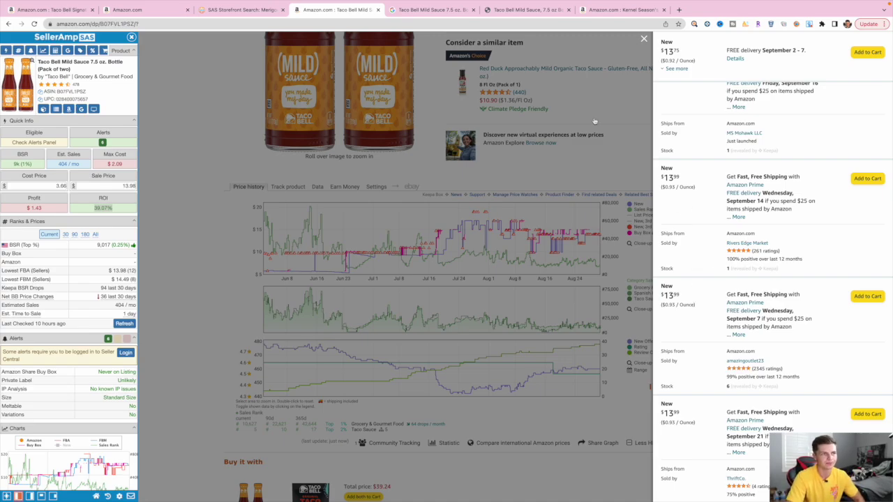
- Load tillys.com in place of the Google results and close the Taco Bell Walmart and Kernel Season's Amazon tabs
left_click(420, 14)
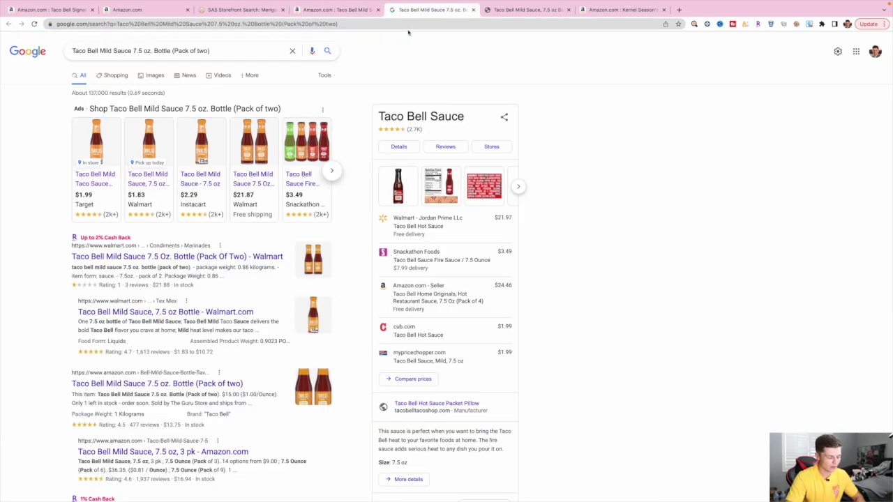
left_click(407, 25)
type("tillys.com")
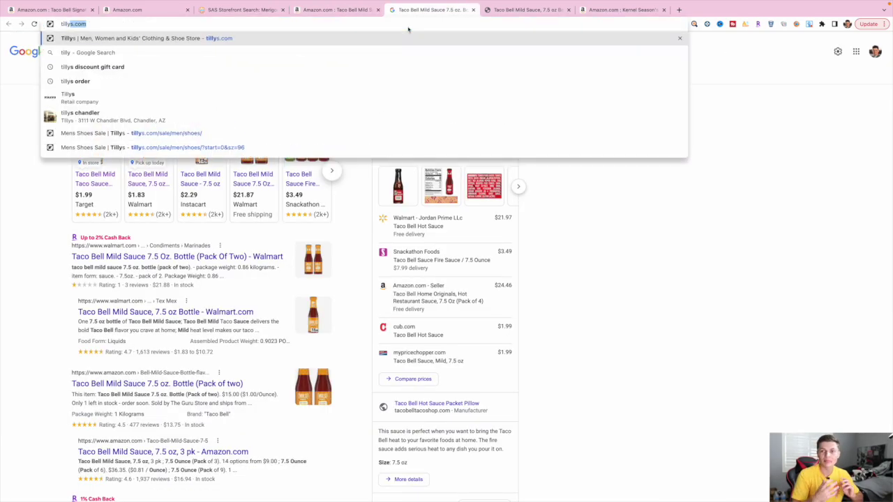
key("Return")
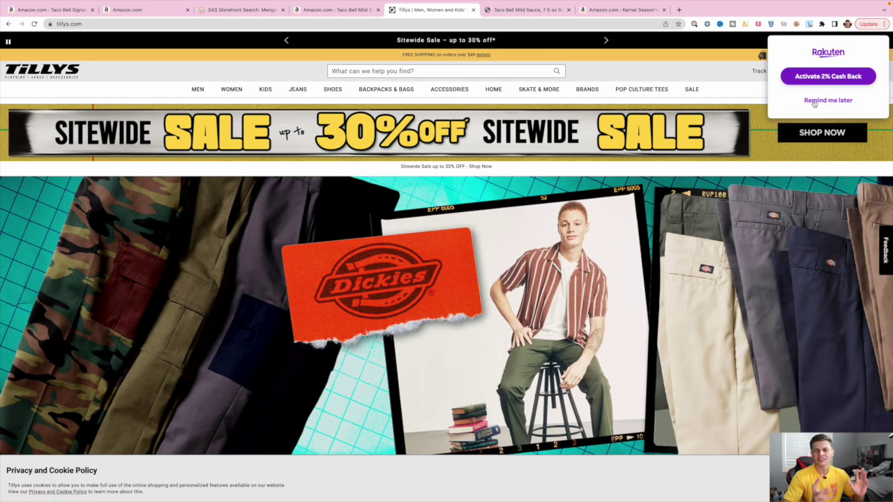
left_click(814, 102)
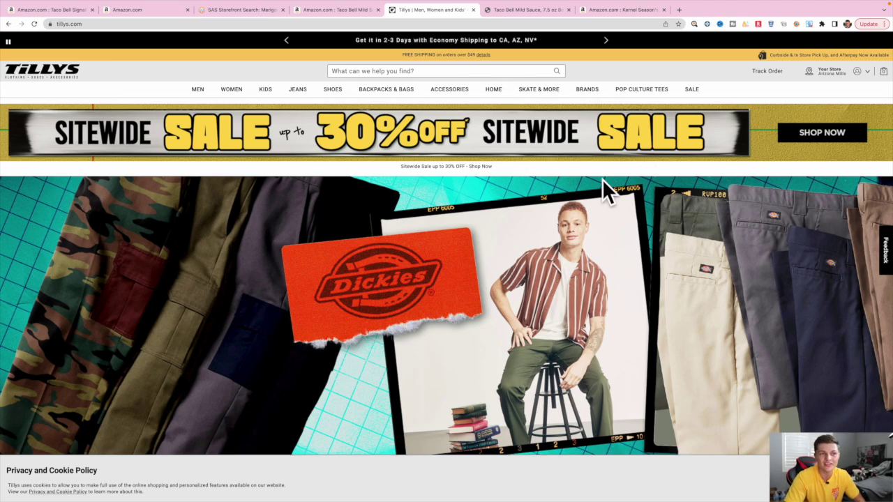
left_click(568, 11)
left_click(569, 11)
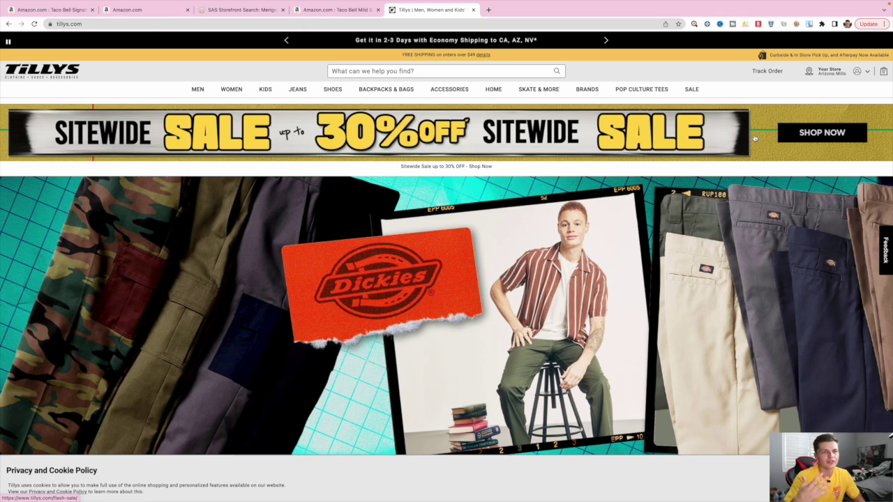
- Browse the Tillys men's shoe sale and open the black and red ADIDAS Multix Shoes priced at $32.48
mouse_move(691, 94)
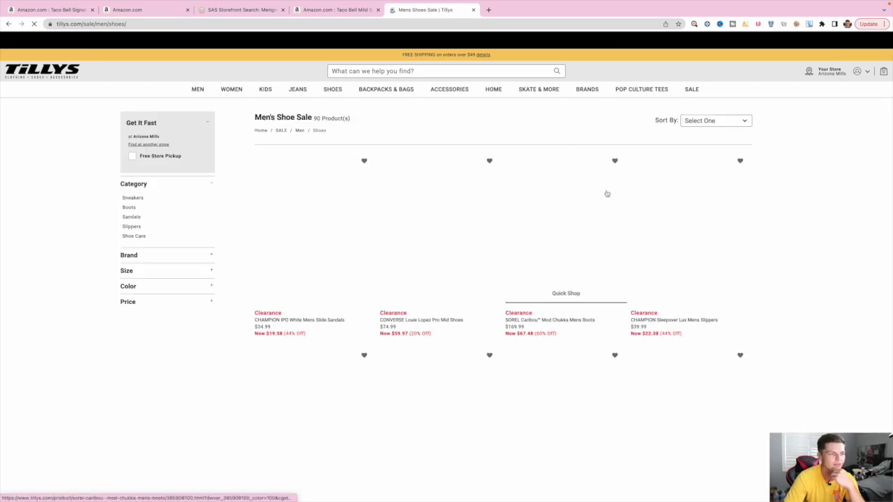
scroll(602, 194, "down", 1)
scroll(602, 194, "down", 3)
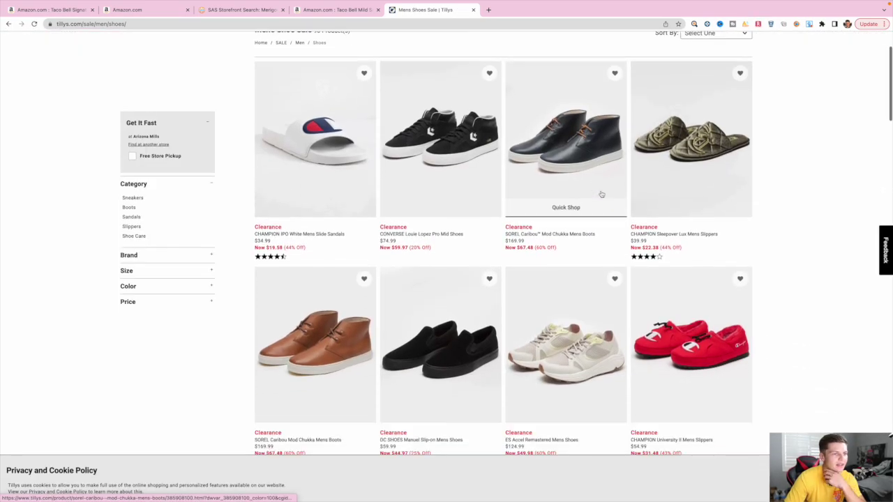
scroll(555, 186, "down", 5)
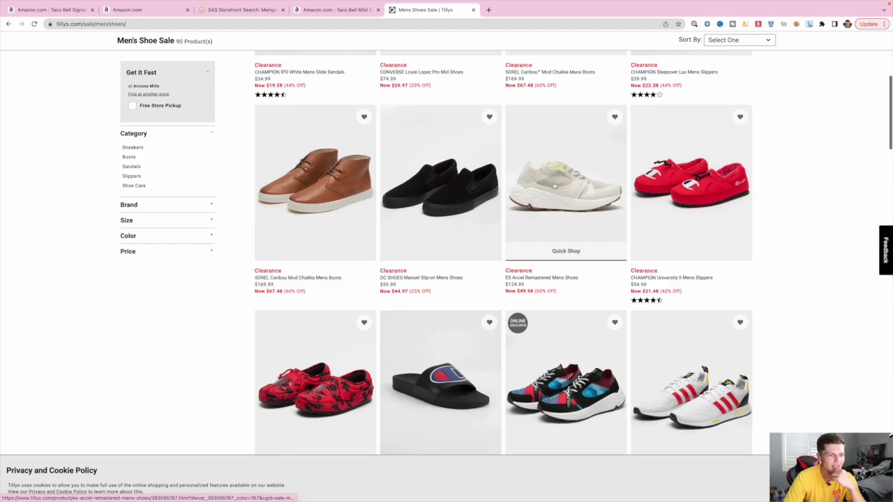
scroll(554, 185, "down", 2)
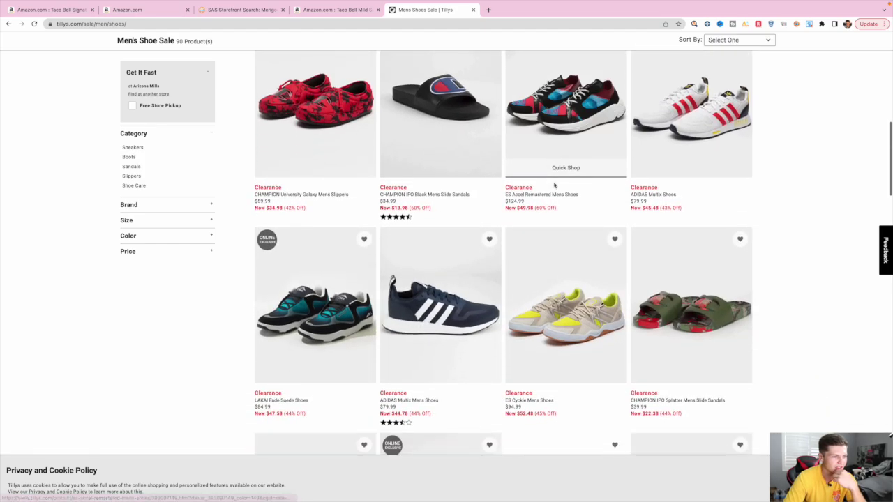
scroll(427, 203, "down", 1)
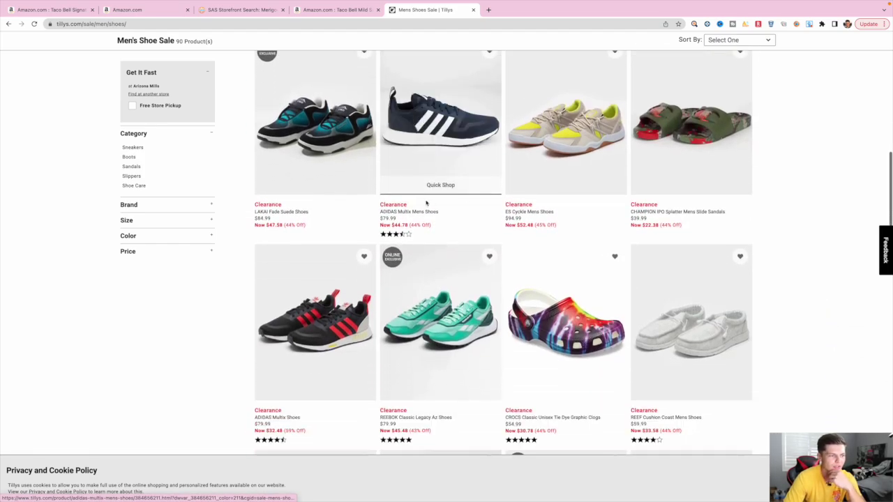
scroll(363, 171, "down", 4)
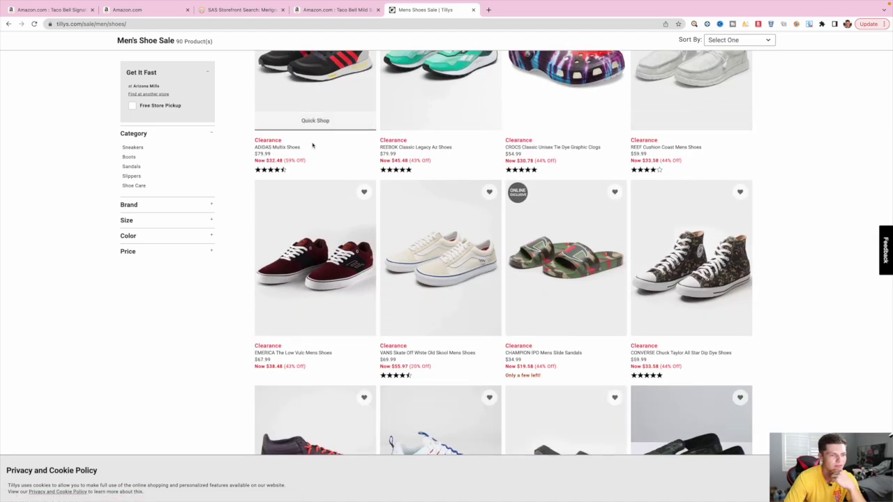
left_click(320, 78)
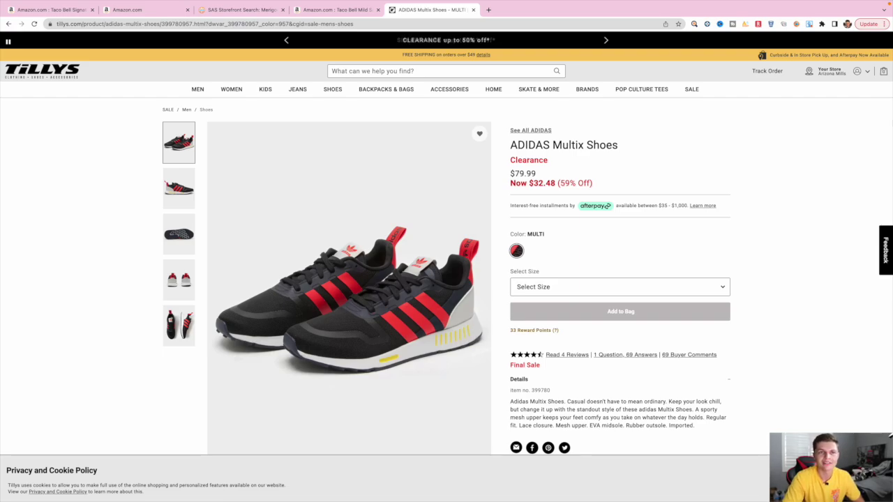
- Look up the ADIDAS Multix Shoes in SellerAmp, open the Men's Smooth Runner Sneaker match on Amazon and return to Tillys
left_click(796, 24)
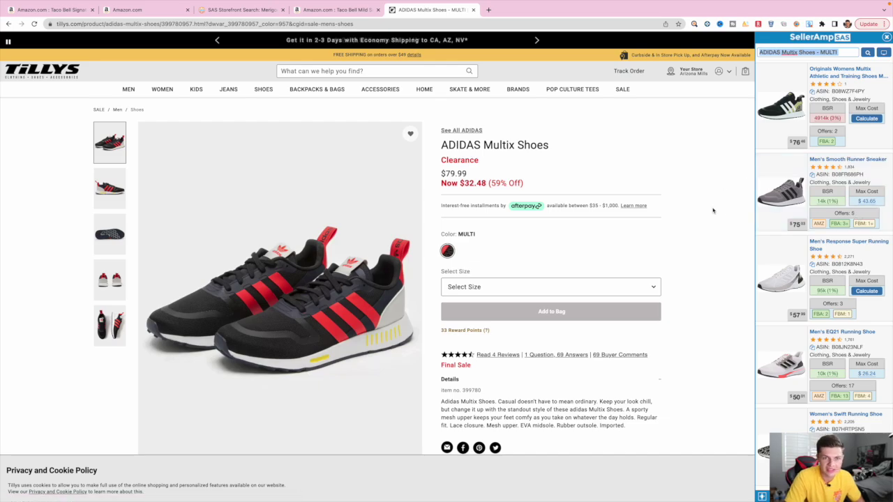
left_click(887, 161)
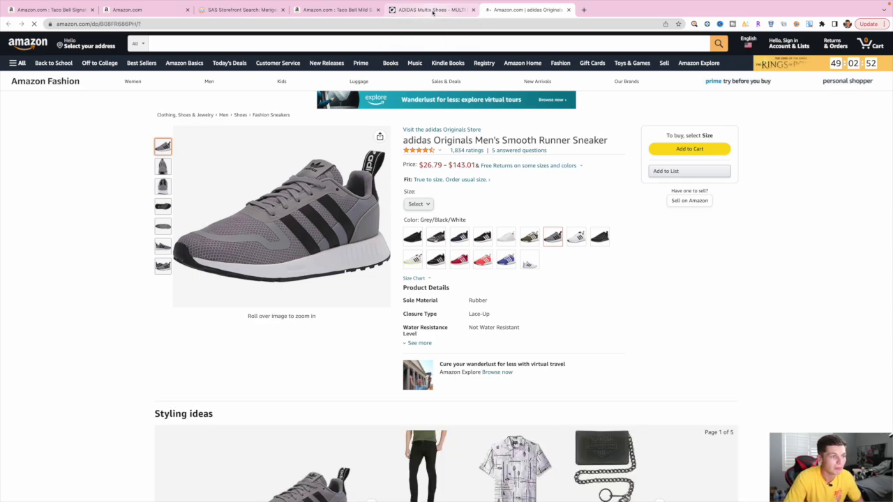
left_click(433, 9)
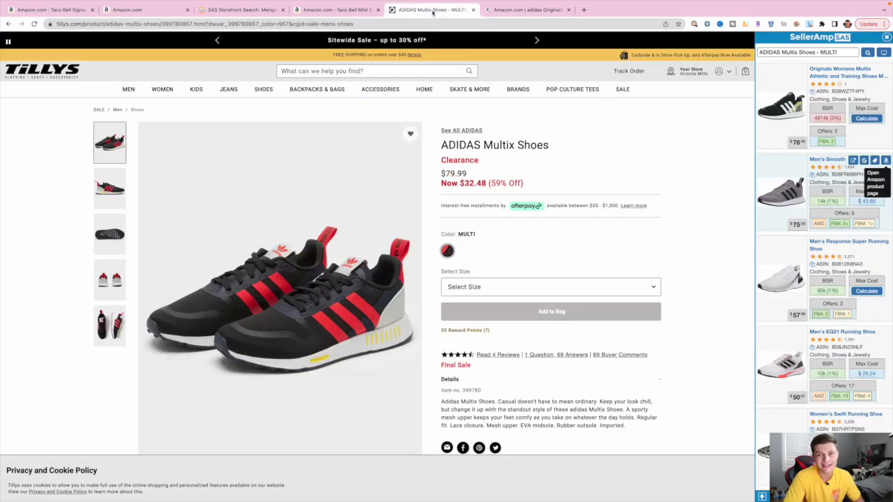
- Go back to the Tillys men's shoe sale and examine the remaining clearance shoes for steep markdowns
left_click(8, 25)
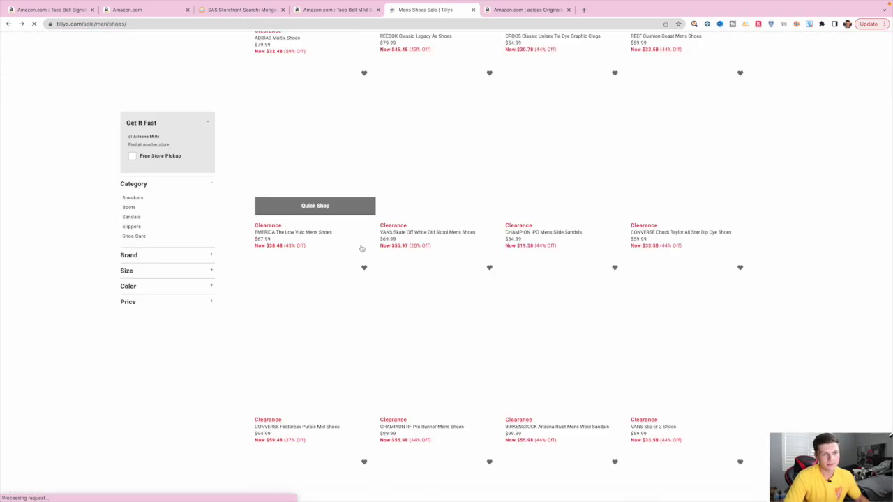
scroll(361, 249, "down", 2)
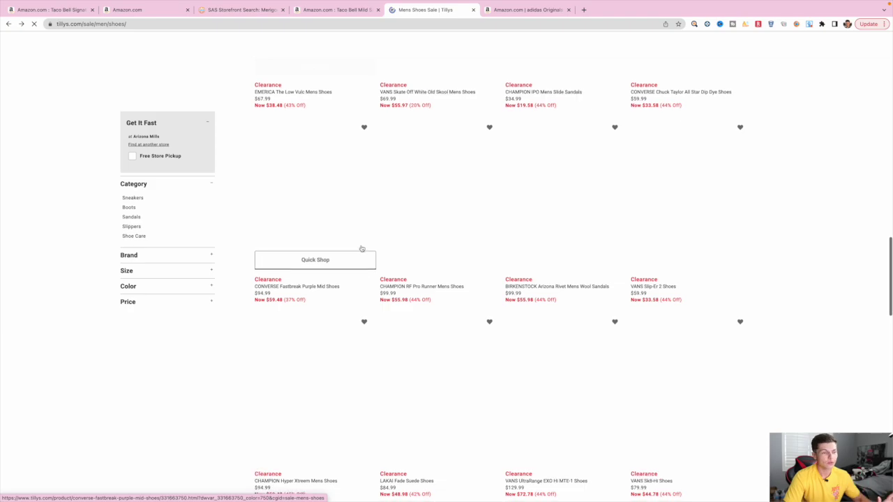
scroll(362, 249, "down", 1)
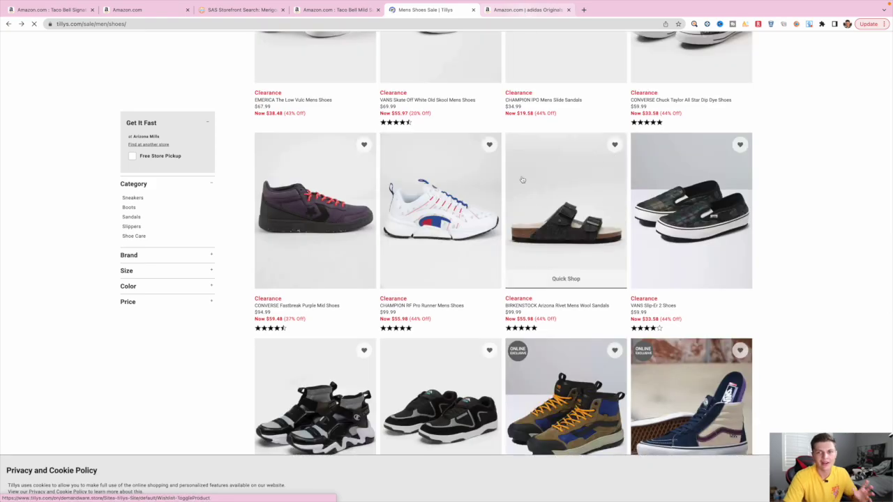
scroll(523, 180, "down", 3)
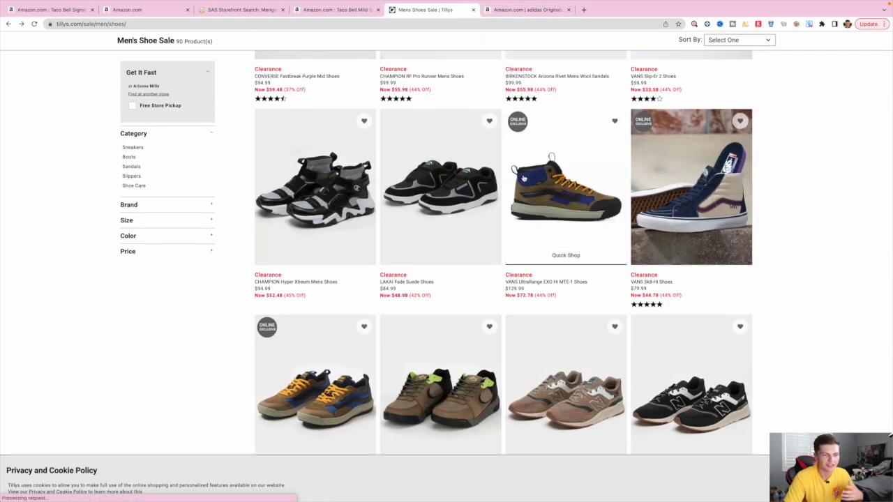
scroll(523, 179, "down", 5)
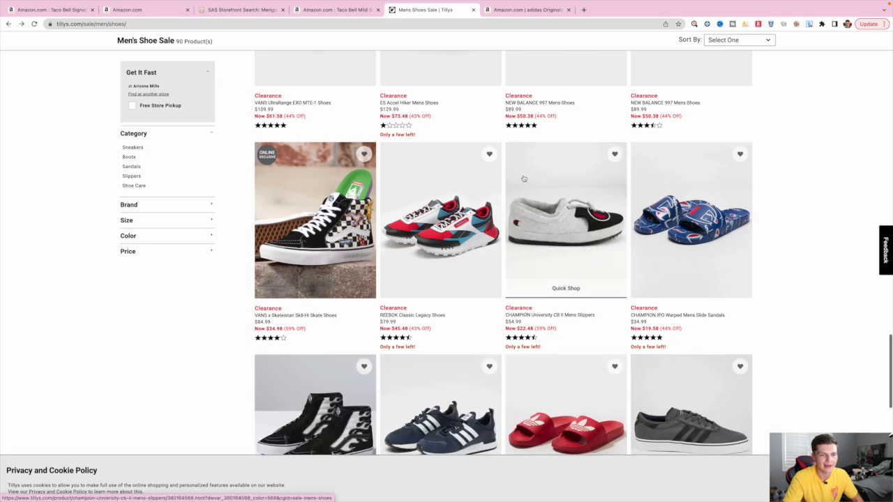
scroll(523, 178, "down", 4)
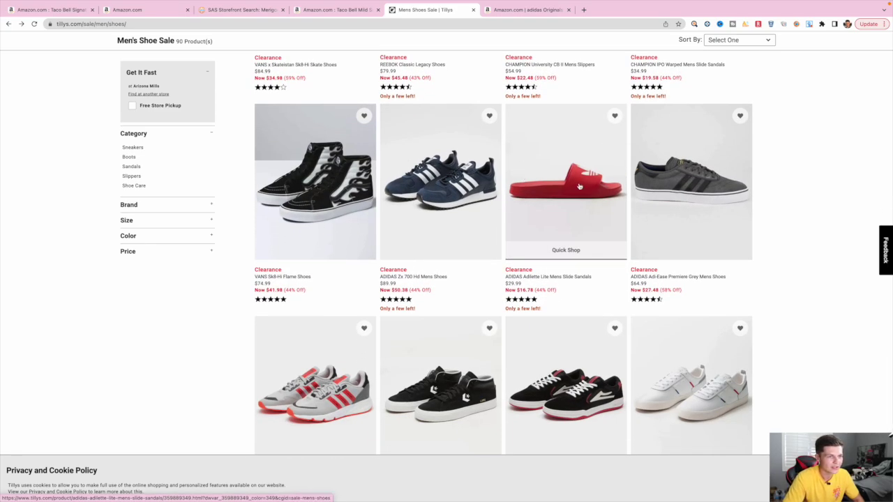
scroll(579, 186, "down", 1)
scroll(579, 186, "down", 1)
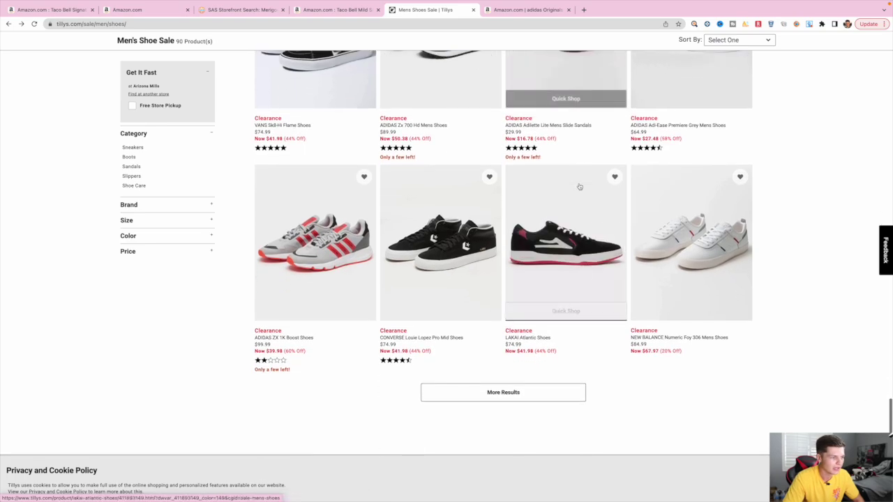
scroll(579, 186, "up", 1)
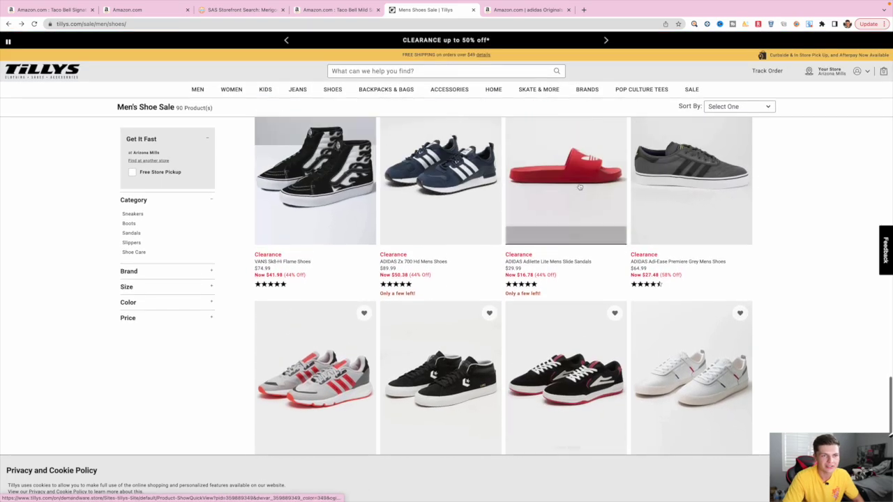
- Open the ADIDAS Adi-Ease Premiere Grey Mens Shoes and check their Amazon matches in SellerAmp
left_click(732, 170)
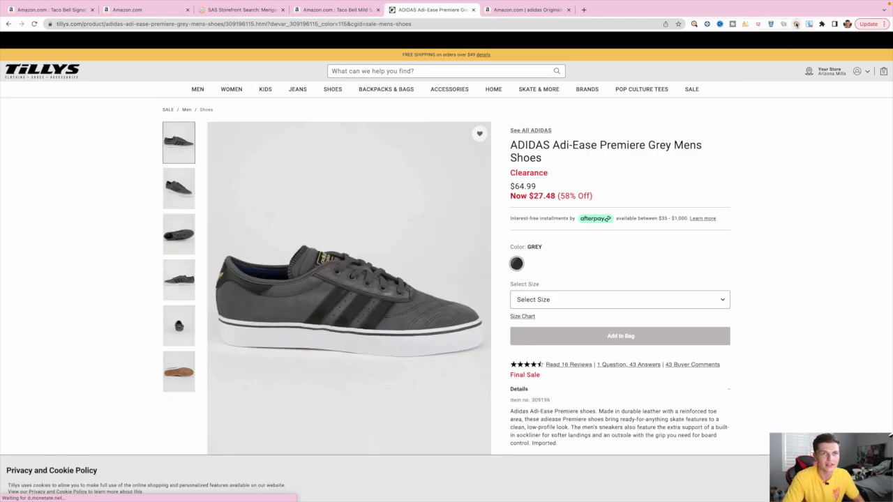
left_click(796, 25)
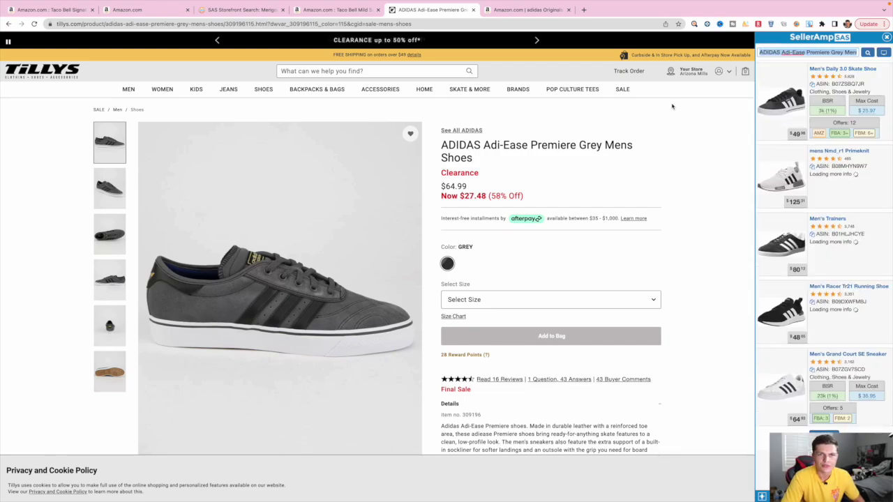
left_click(886, 39)
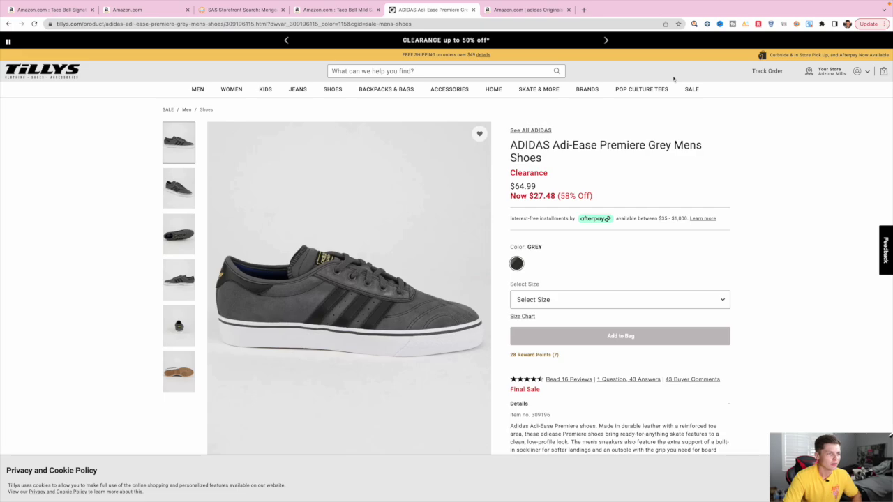
- Go to eastbay.com and browse the sale products in its Great Deals category
left_click(538, 24)
type("eastbay.com")
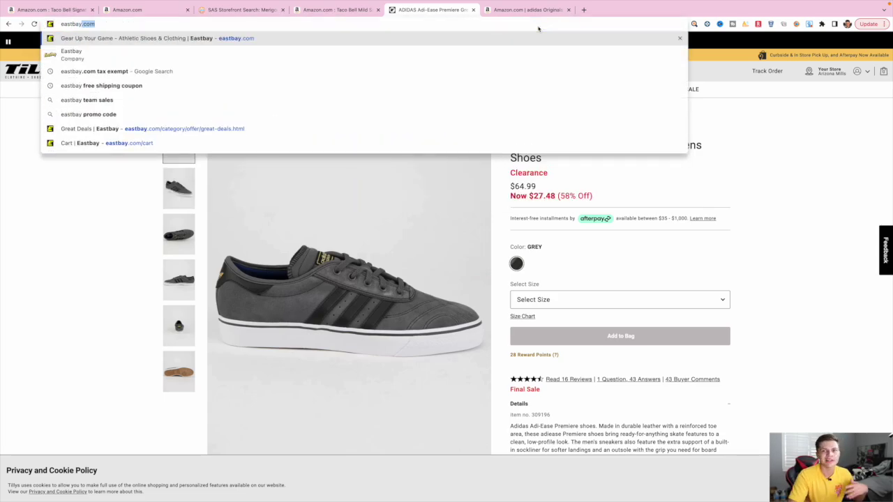
key("Return")
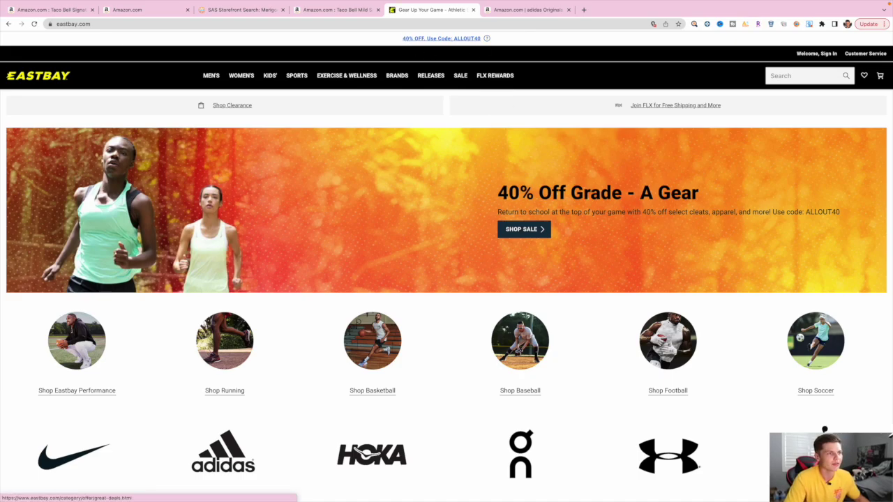
left_click(460, 75)
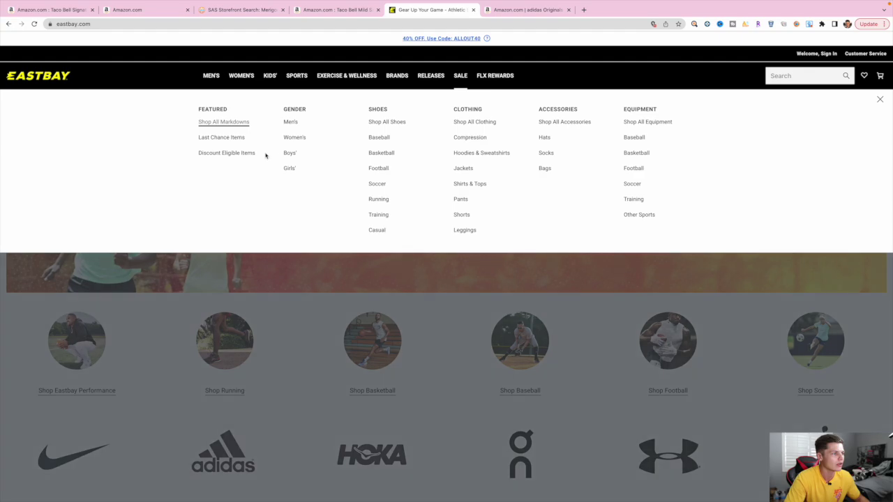
left_click(226, 154)
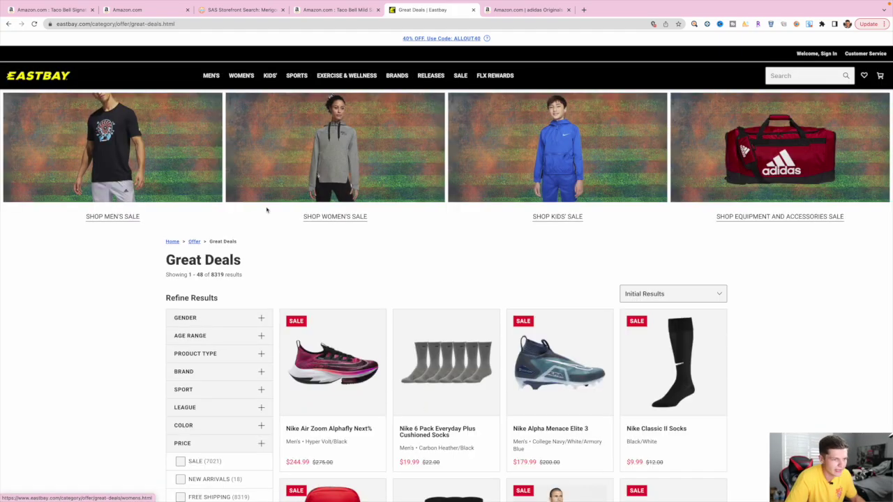
scroll(265, 209, "down", 1)
scroll(264, 215, "down", 3)
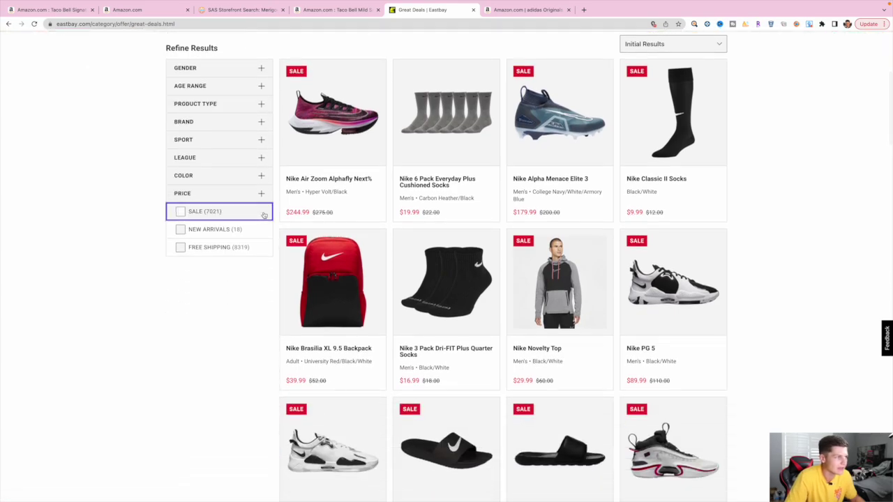
- Filter the Great Deals products by brand to show only Nike
left_click(202, 124)
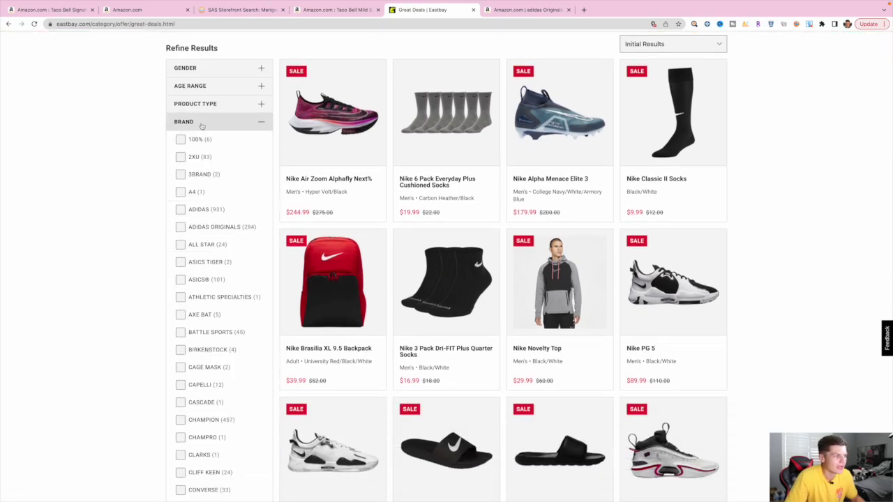
scroll(215, 227, "down", 15)
scroll(215, 227, "down", 2)
scroll(214, 226, "up", 1)
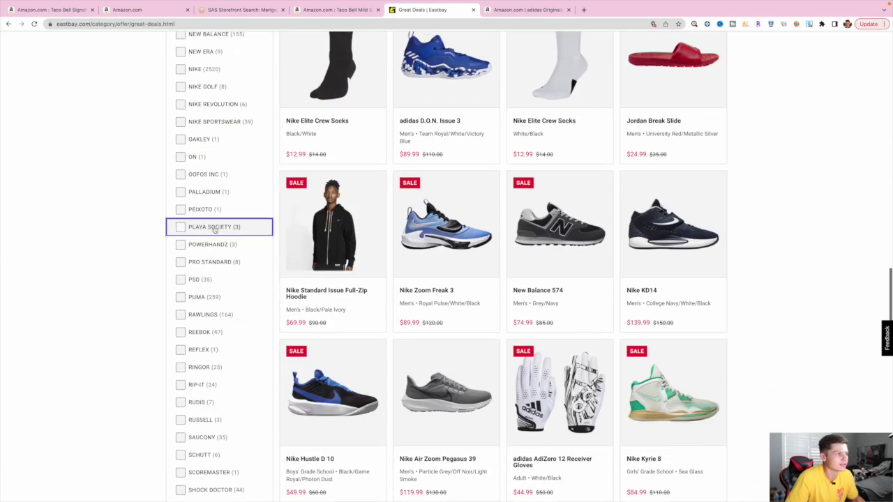
left_click(207, 69)
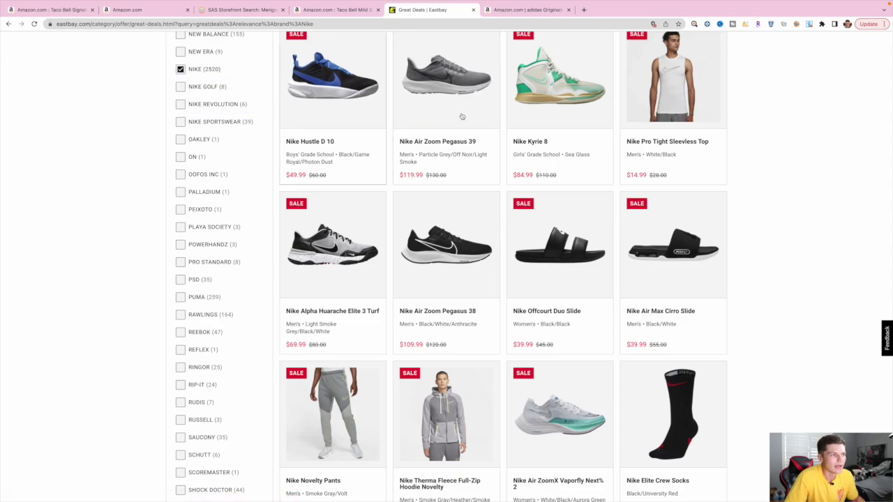
- Open the Nike 3 Pack Dri-FIT Plus Quarter Socks from the filtered deals and look them up in SellerAmp
scroll(460, 117, "up", 2)
scroll(461, 117, "up", 10)
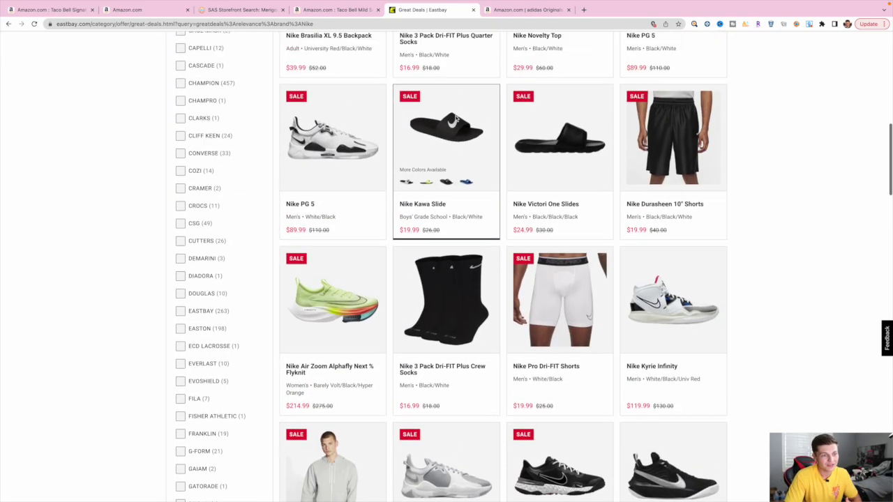
scroll(456, 119, "up", 2)
scroll(455, 118, "up", 3)
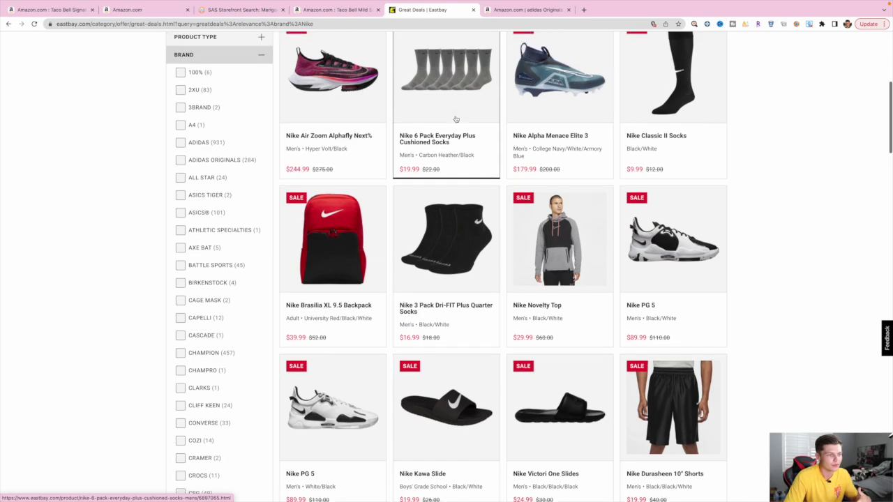
scroll(446, 131, "down", 4)
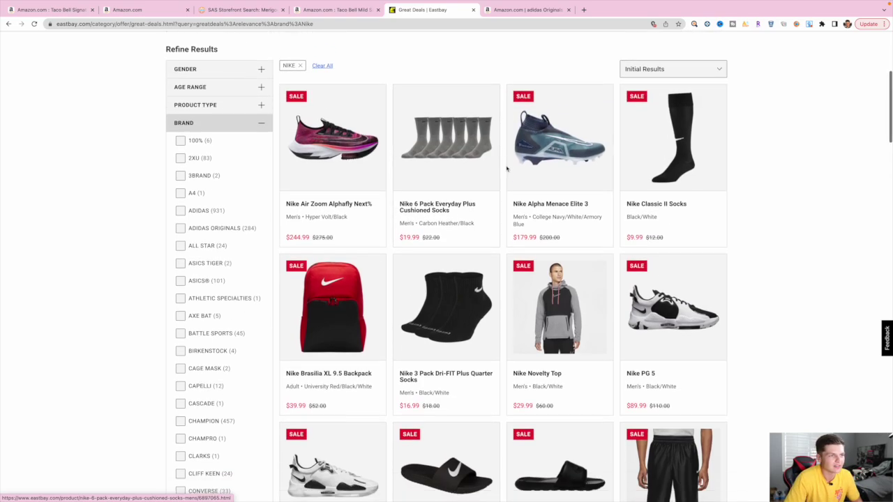
left_click(459, 134)
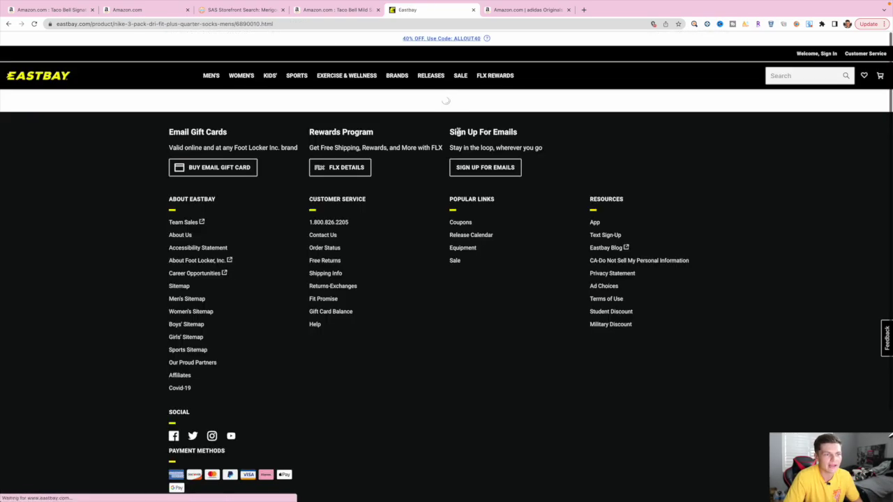
left_click(798, 25)
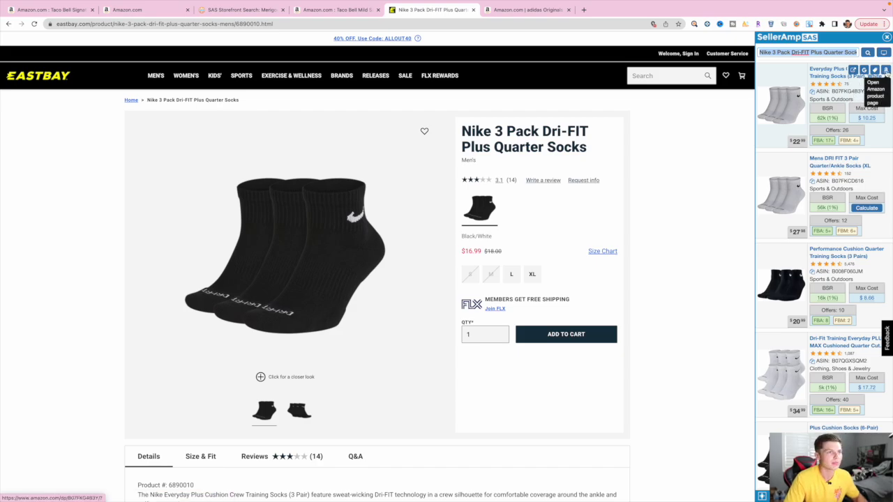
- Check the Everyday Plus Cushion Ankle Training Socks match on Amazon, close it and examine the remaining SellerAmp matches for the socks
left_click(886, 70)
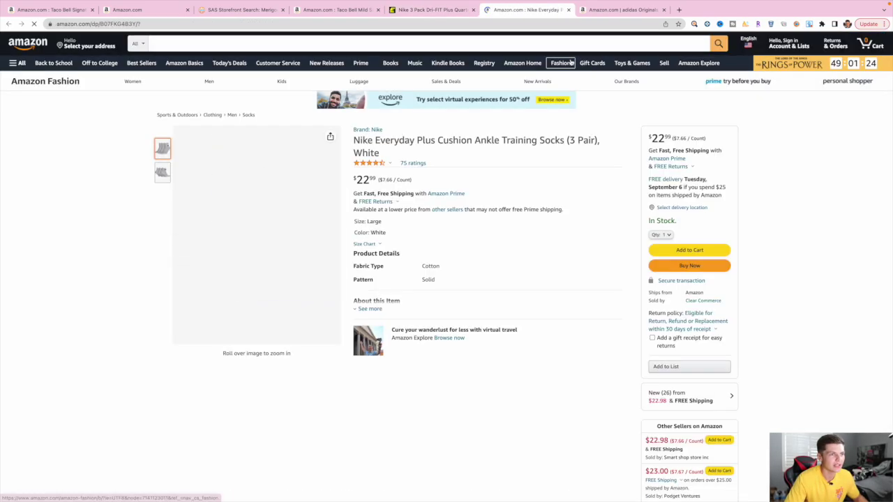
left_click(569, 10)
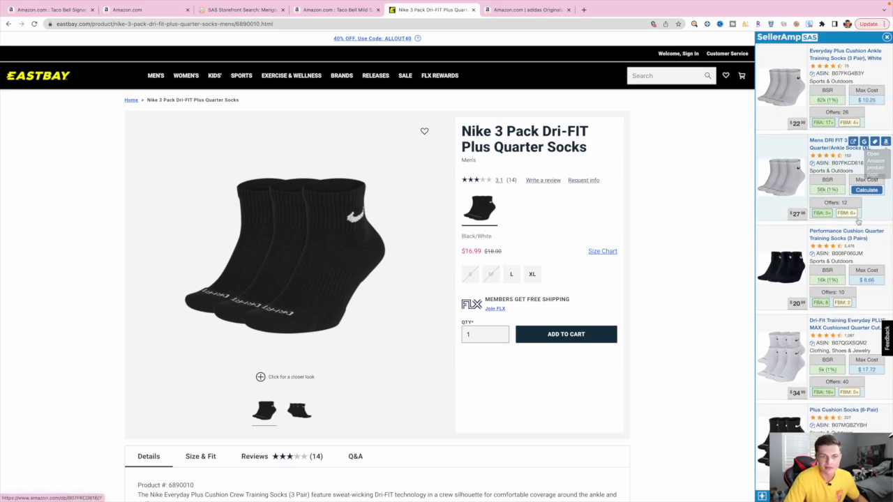
scroll(859, 216, "down", 1)
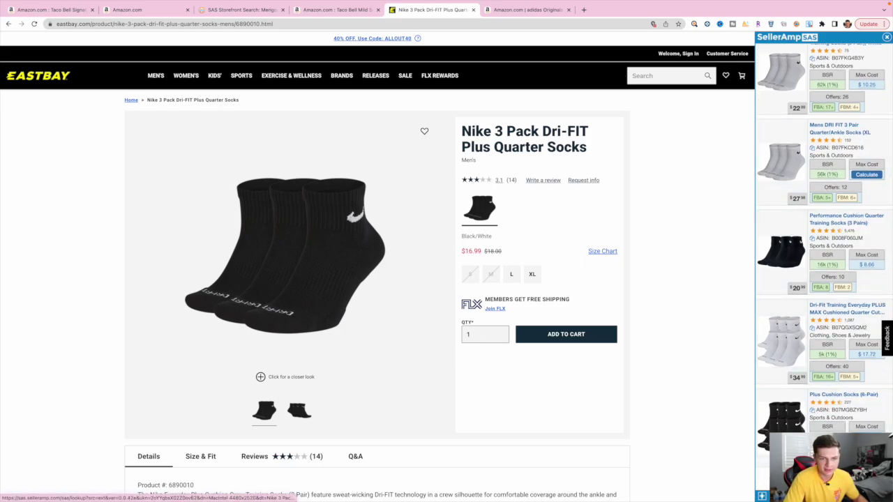
scroll(818, 371, "down", 3)
scroll(818, 371, "down", 3)
scroll(377, 265, "down", 2)
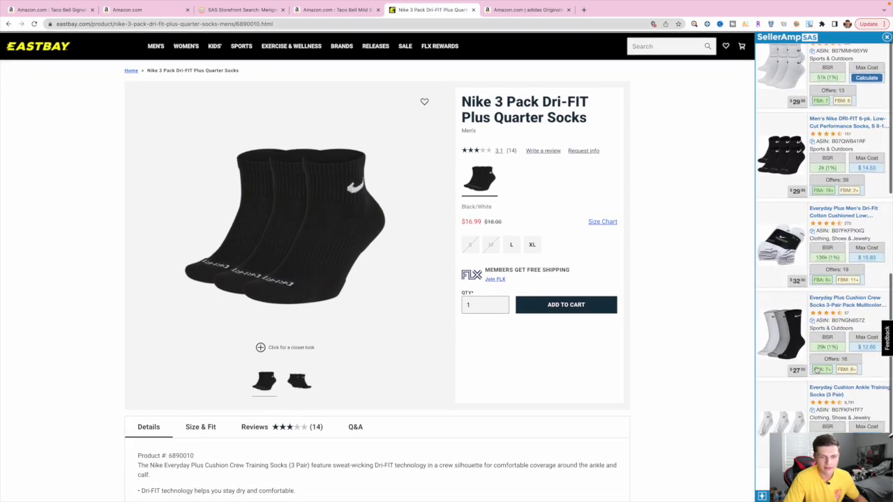
scroll(824, 363, "down", 5)
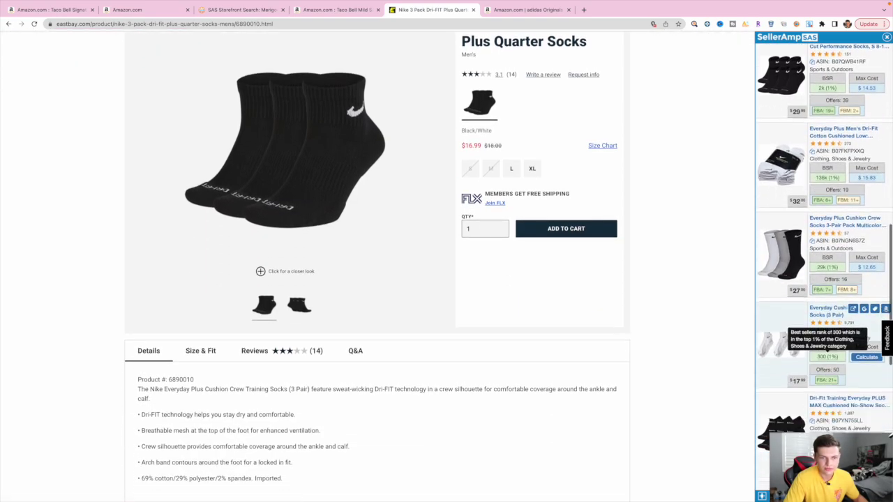
scroll(828, 104, "down", 2)
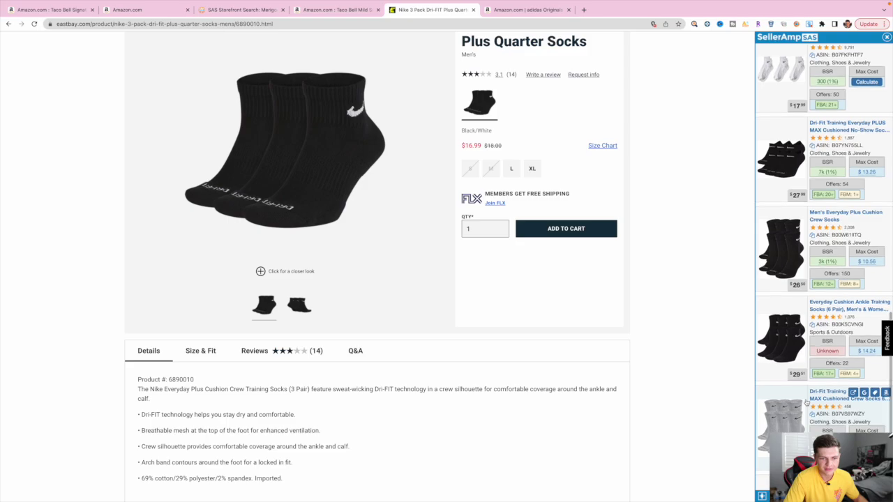
scroll(574, 261, "down", 2)
scroll(189, 115, "down", 1)
- Go back to the Nike deals and examine the rest of the first results page for discounts
left_click(8, 24)
scroll(346, 186, "down", 4)
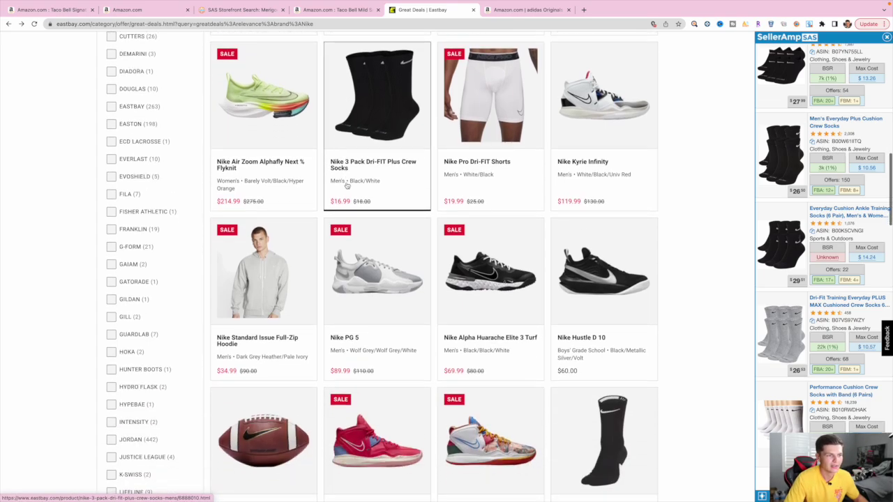
scroll(347, 185, "down", 5)
scroll(347, 186, "down", 7)
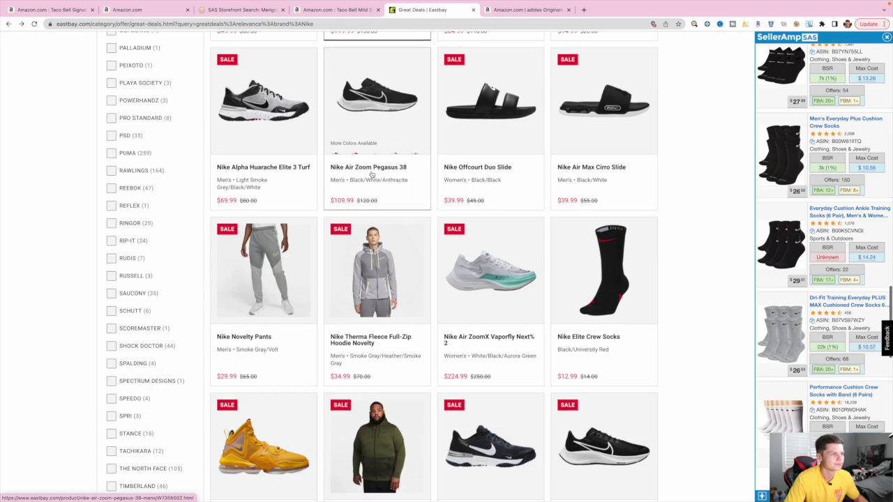
scroll(373, 175, "down", 6)
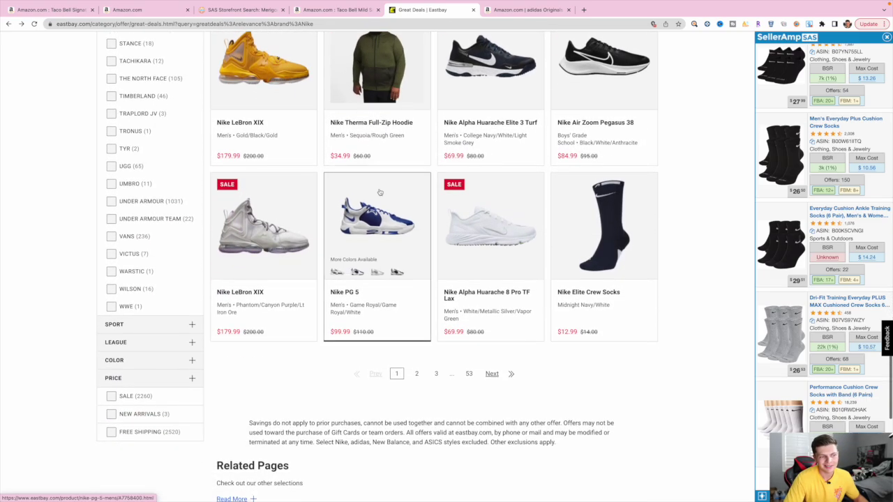
- Go to page 2 of the Nike deals and examine its products for steep markdowns
left_click(416, 373)
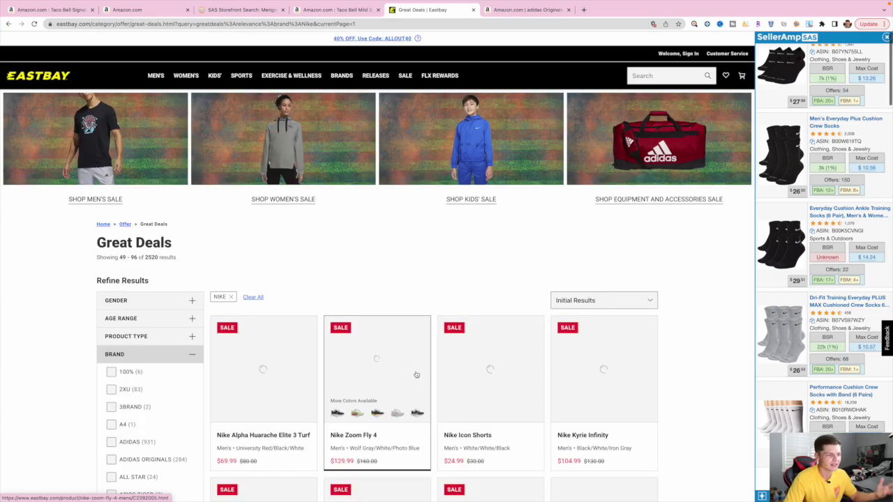
scroll(411, 360, "down", 6)
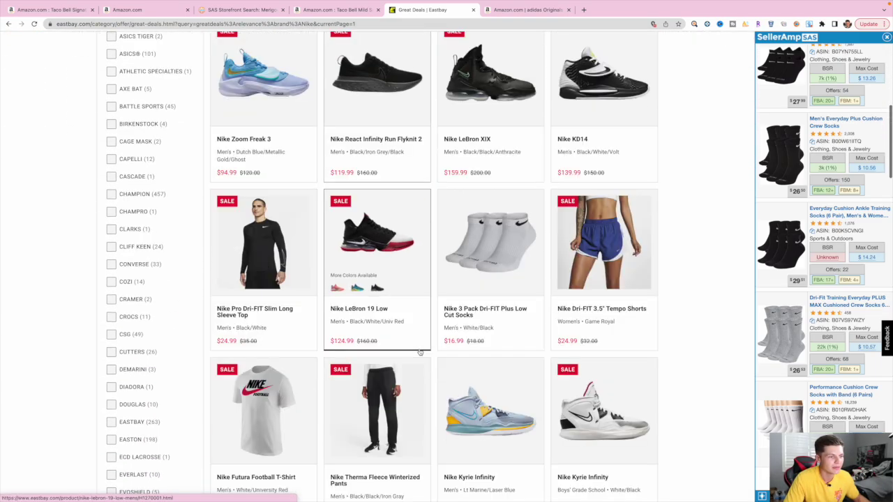
scroll(418, 330, "down", 7)
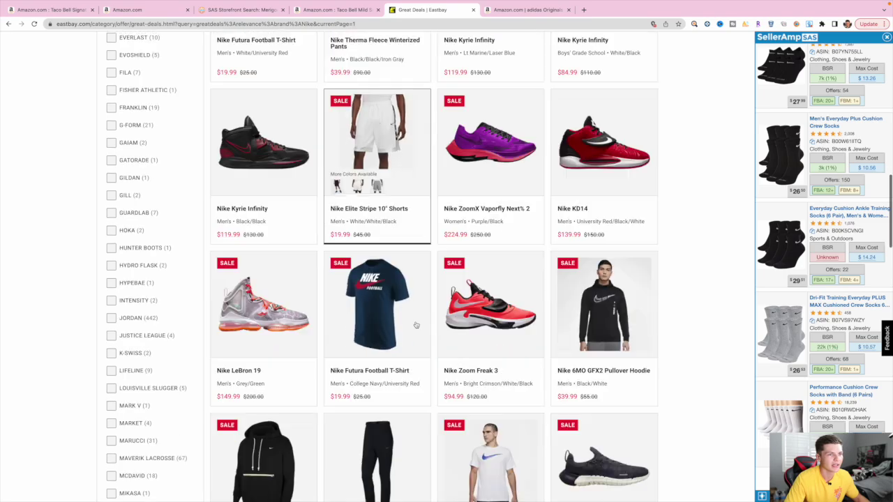
scroll(416, 325, "down", 6)
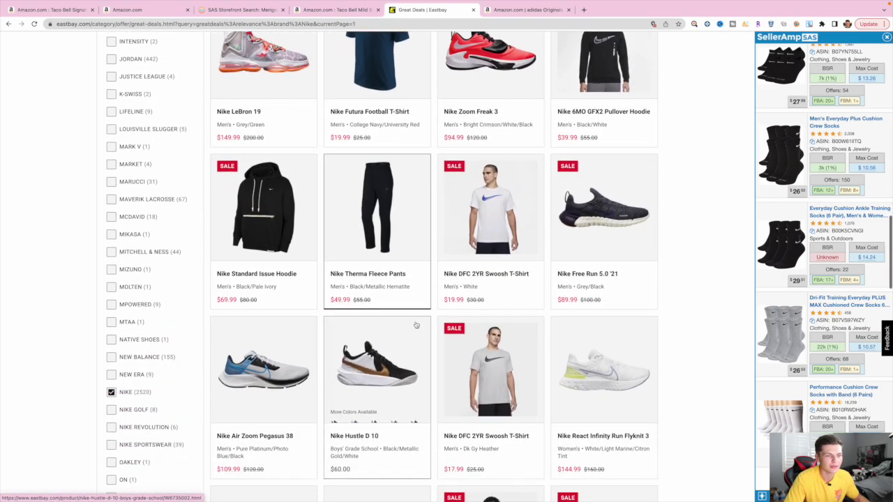
scroll(416, 326, "down", 7)
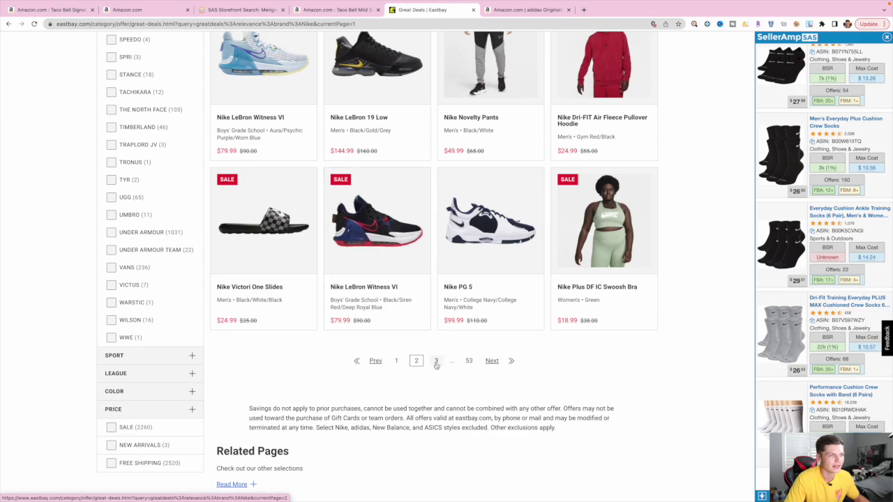
- Open the boys' Nike Kawa Slide from page 3 of the Nike deals and look it up in SellerAmp
left_click(436, 361)
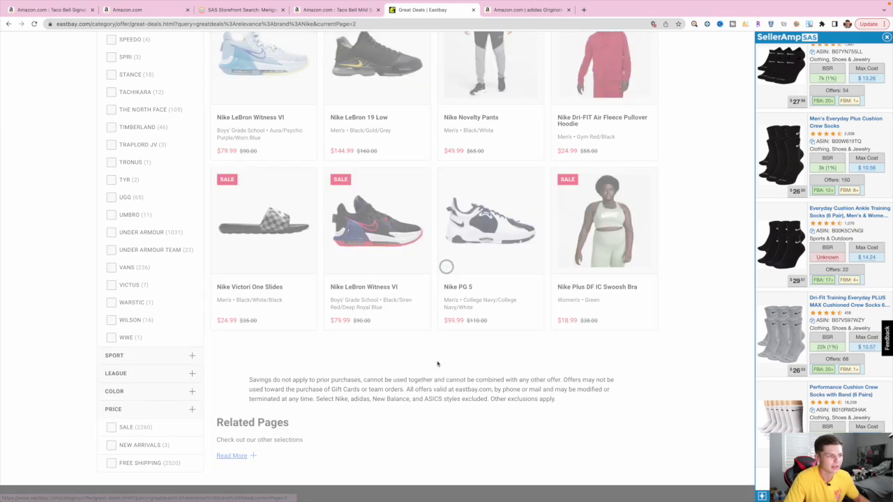
scroll(452, 355, "down", 1)
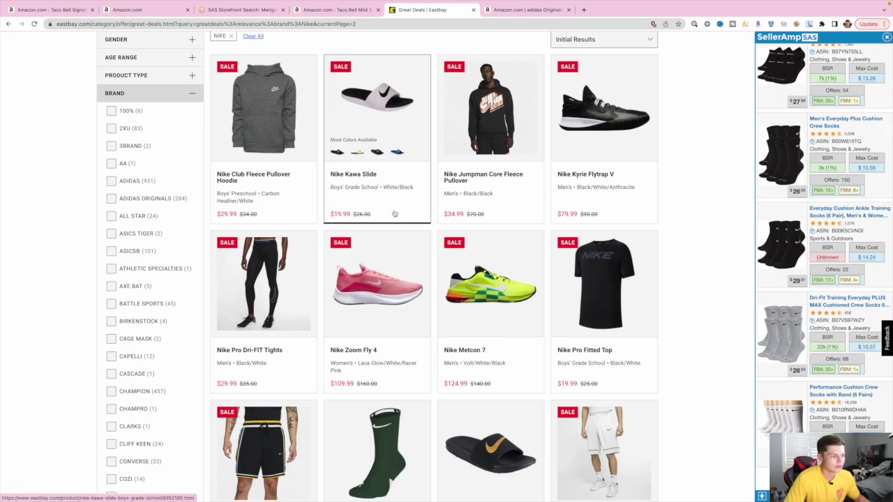
scroll(377, 191, "down", 5)
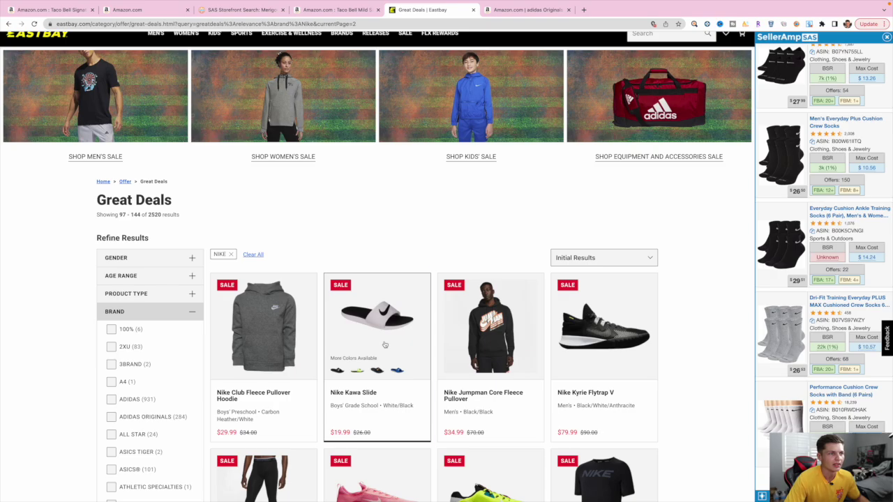
left_click(384, 338)
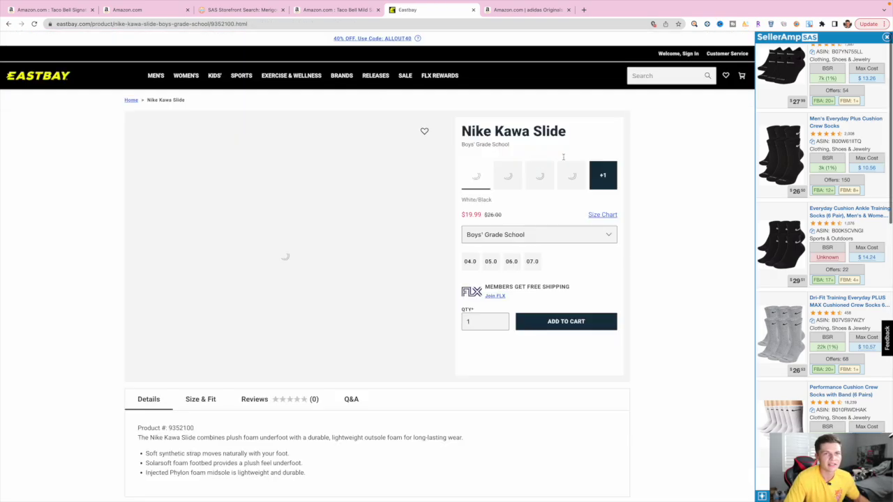
left_click(796, 24)
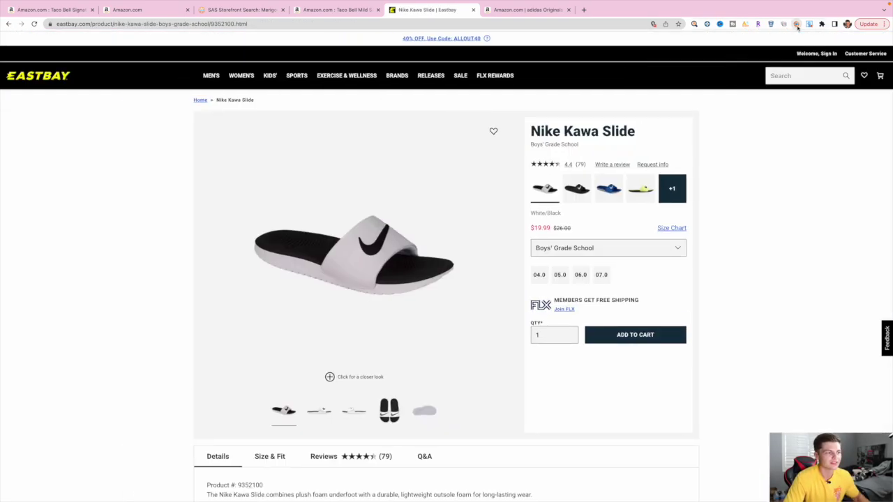
left_click(797, 24)
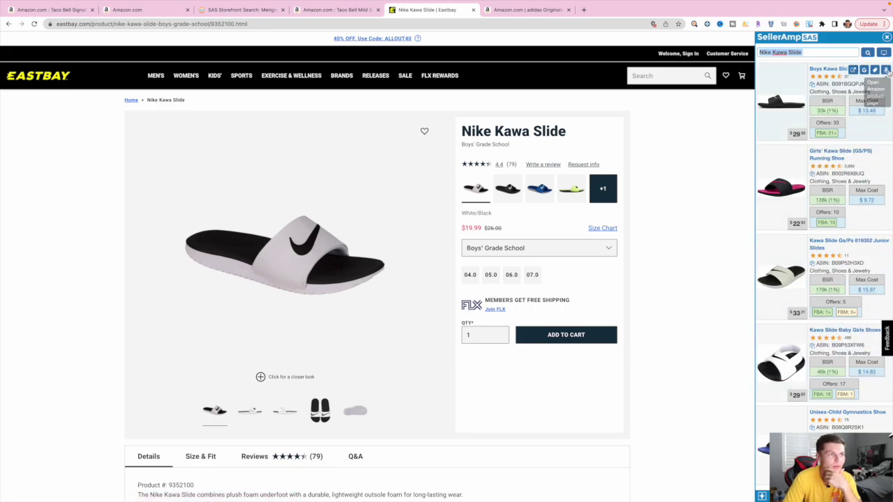
- Open the Boys Kawa Slide (GS/PS) Sandal match on Amazon in White/Black/White and check the size groups on the Eastbay page
left_click(838, 69)
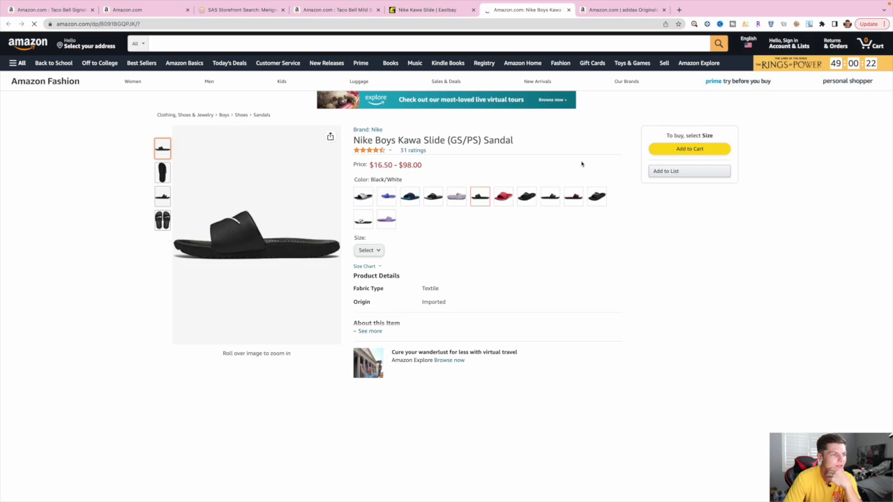
left_click(368, 200)
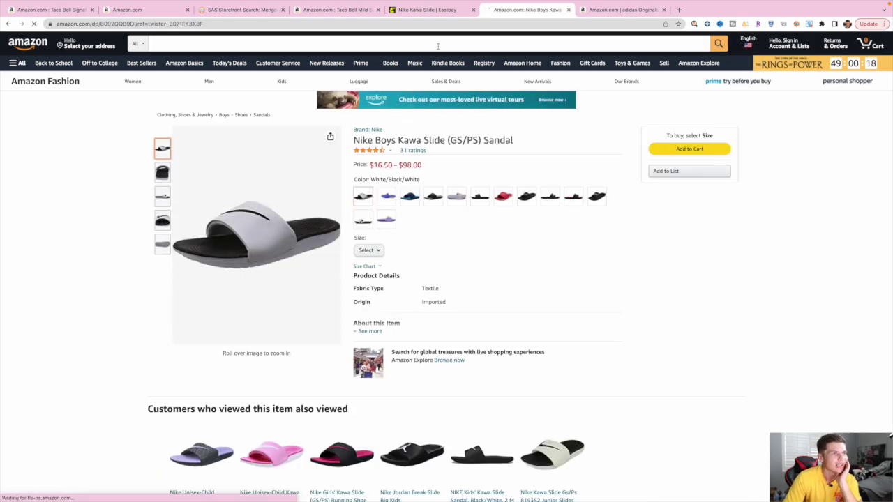
left_click(441, 10)
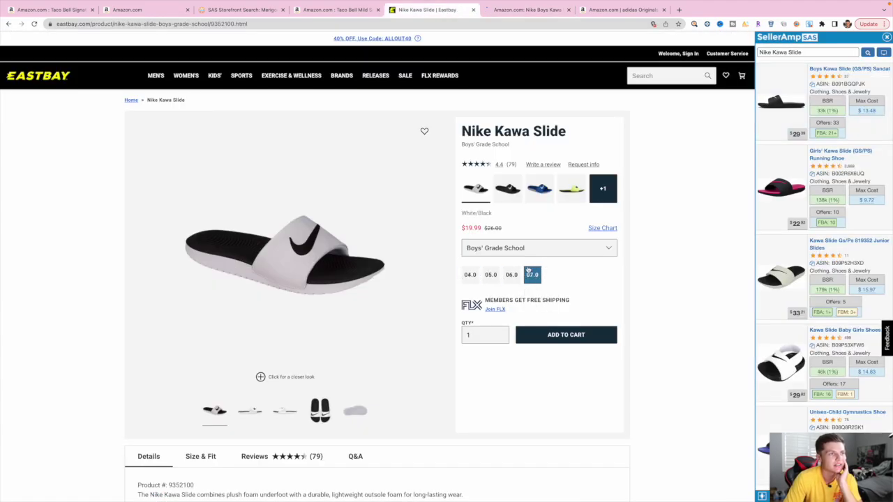
left_click(565, 254)
left_click(610, 251)
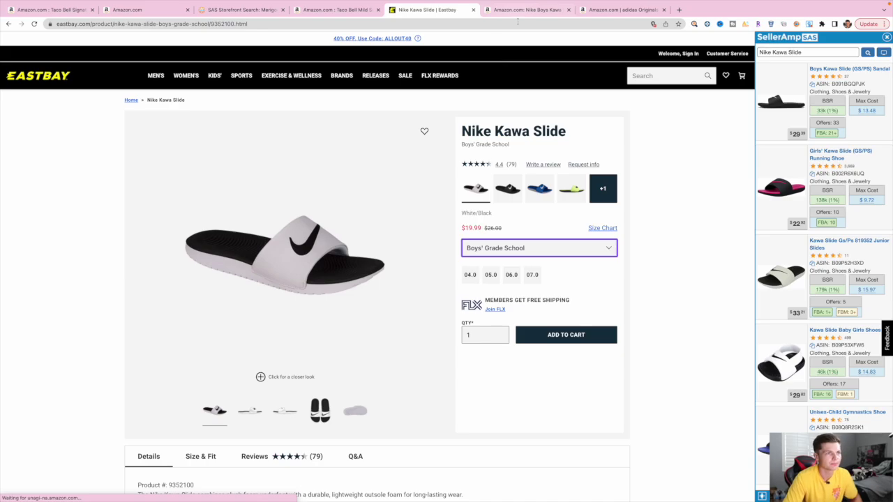
- Return to the Amazon Nike Boys Kawa Slide listing, close its SellerAmp panel and select size 4 Big Kid
left_click(519, 11)
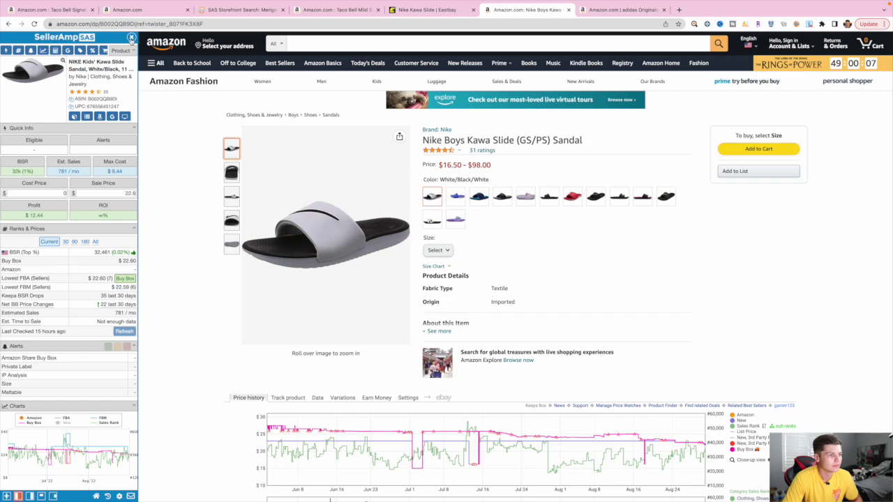
left_click(132, 38)
left_click(373, 252)
left_click(373, 253)
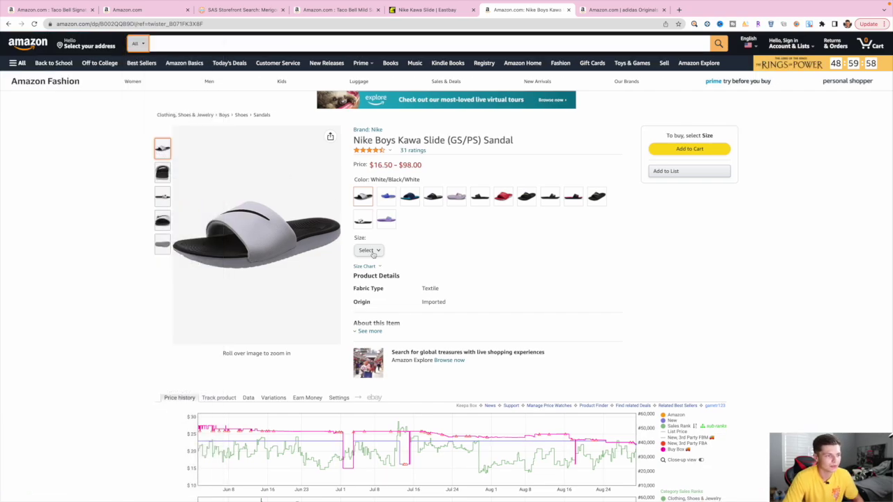
left_click(373, 253)
scroll(395, 387, "down", 1)
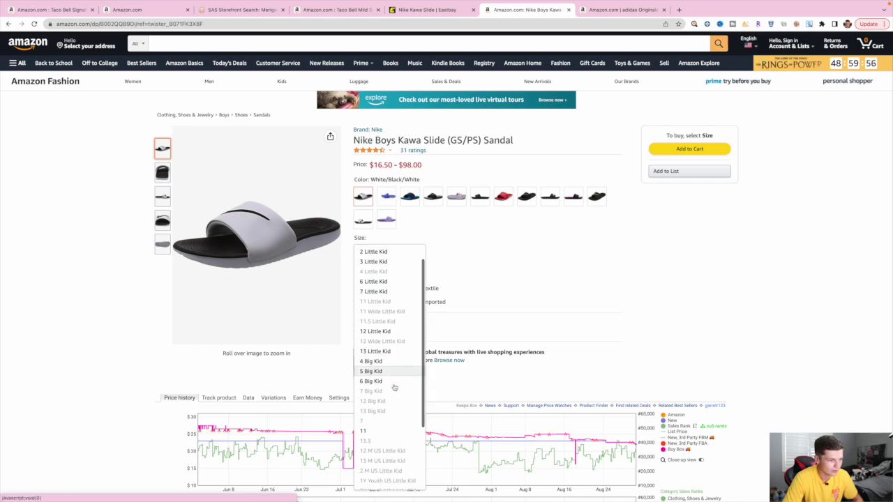
left_click(388, 361)
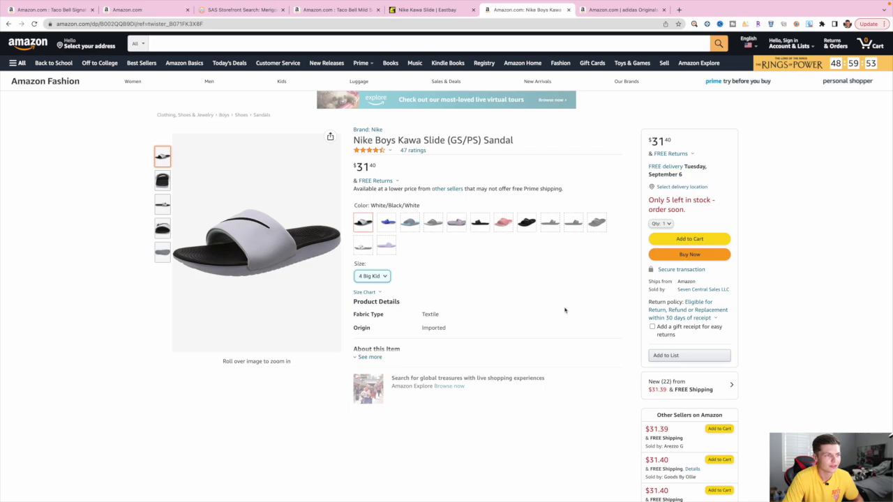
- Check the offers for the 4 Big Kid size and reopen SellerAmp on the listing
scroll(601, 278, "down", 1)
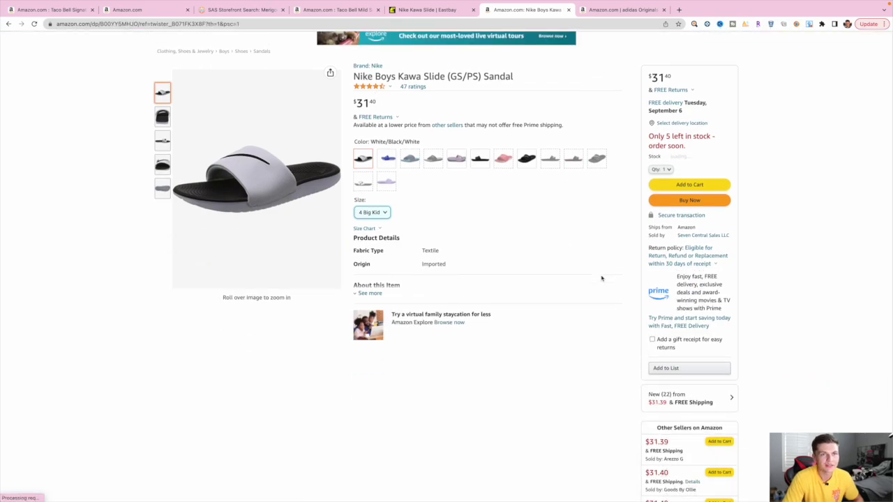
scroll(602, 279, "down", 1)
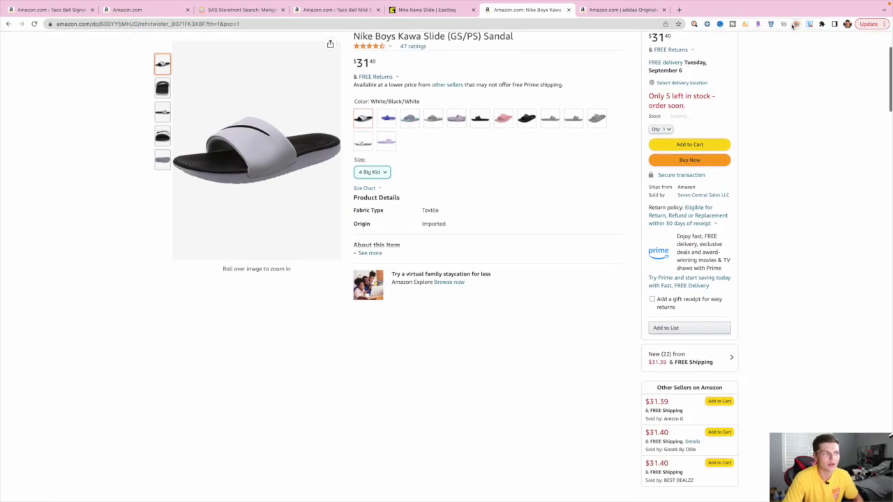
left_click(796, 24)
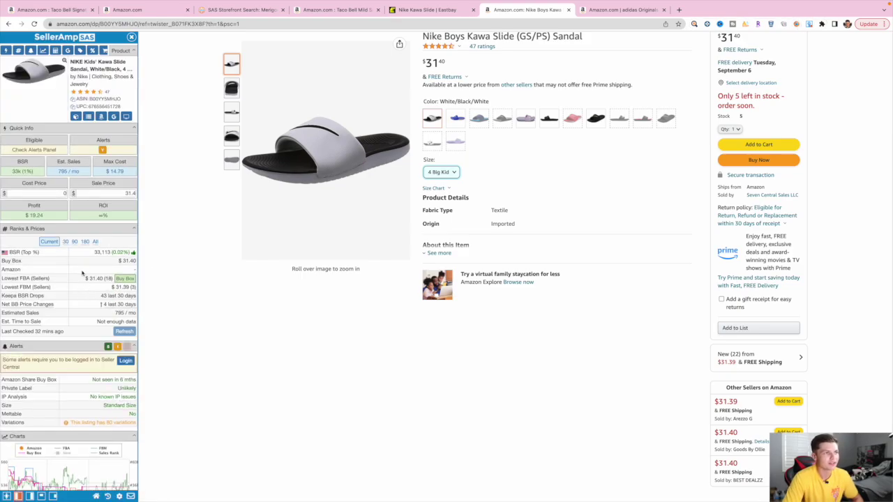
- Go back to the Eastbay Nike Kawa Slide page and select boys' grade school size 04.0
left_click(429, 10)
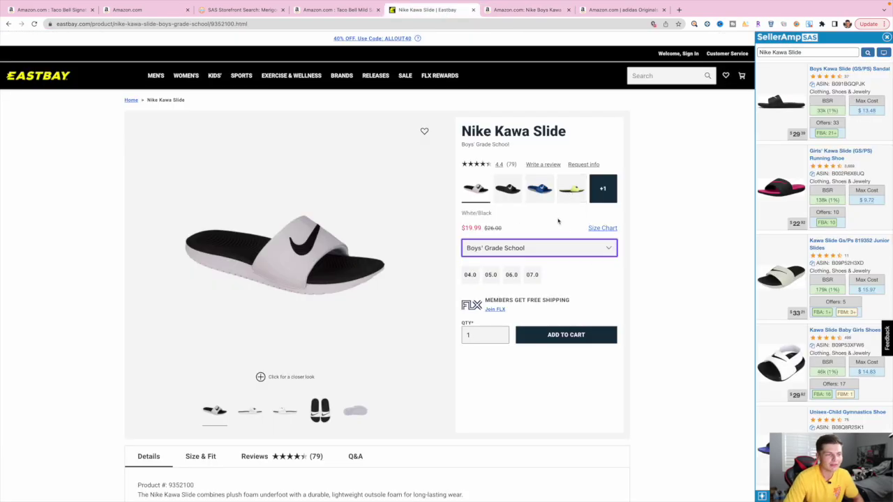
left_click(470, 275)
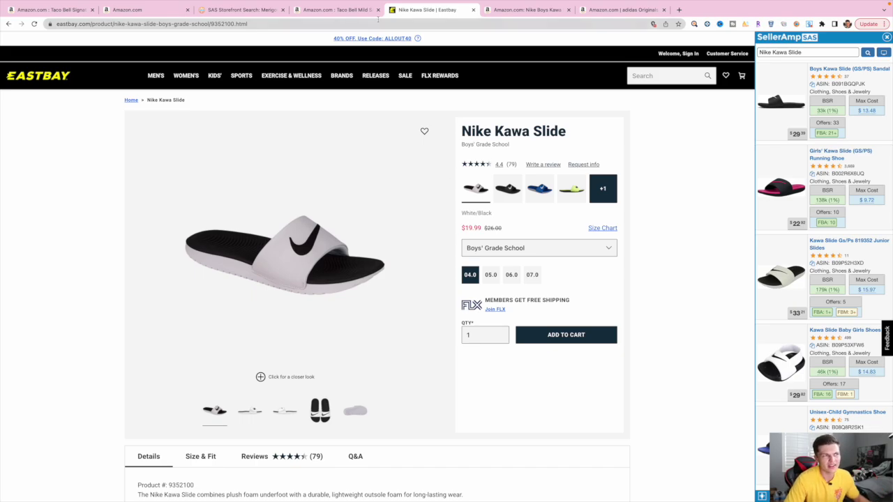
left_click(337, 10)
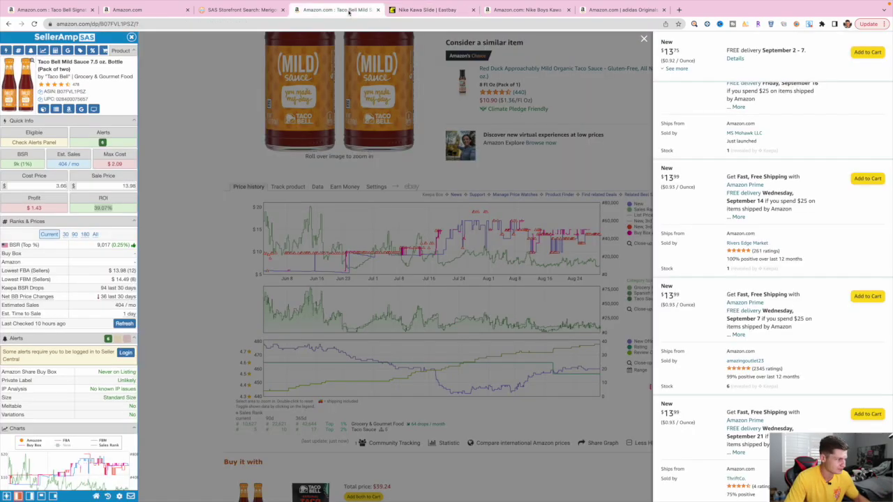
- On the Amazon Kawa Slide listing, set the SellerAmp cost price to 13.25 and check the profit and ROI
left_click(534, 10)
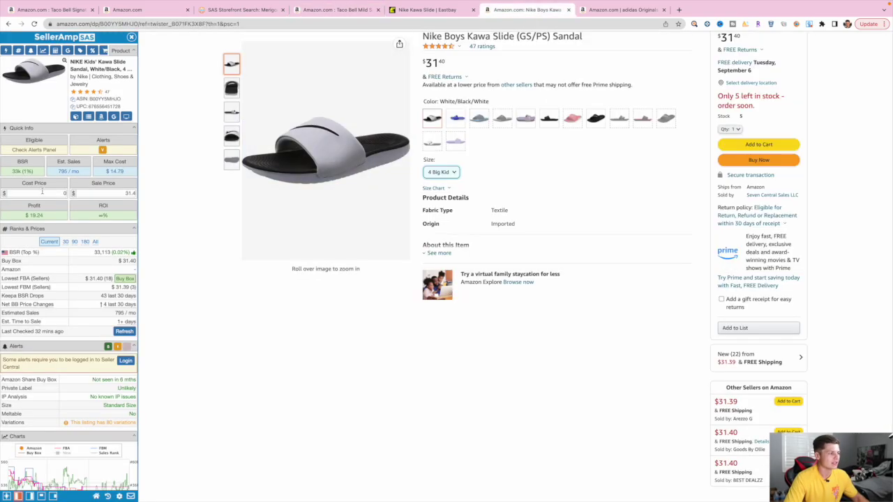
left_click(43, 193)
type("13.25")
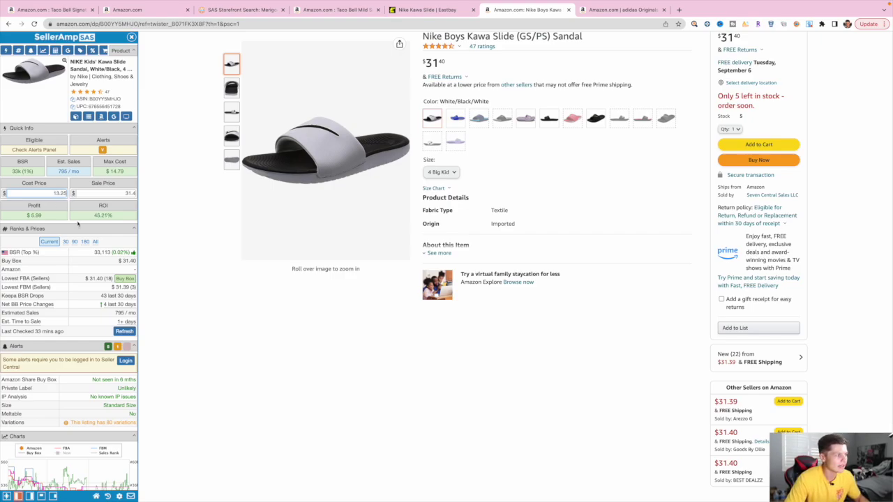
left_click(46, 215)
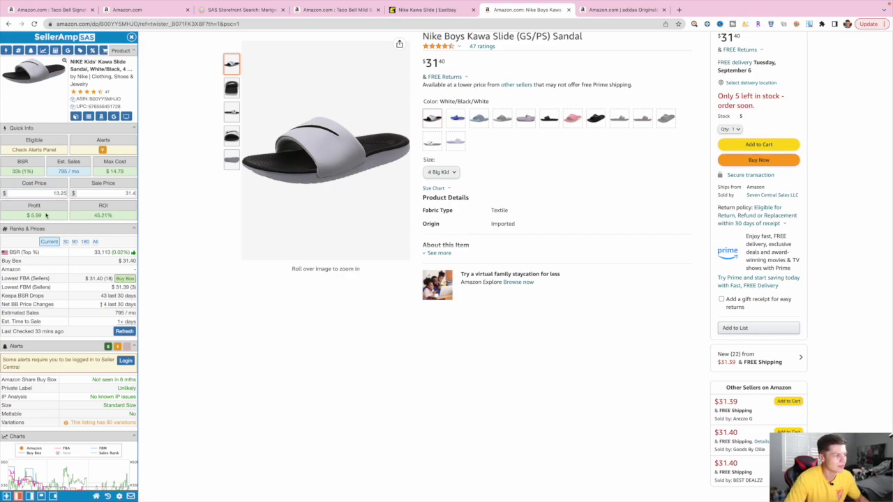
scroll(95, 220, "down", 1)
double_click(103, 214)
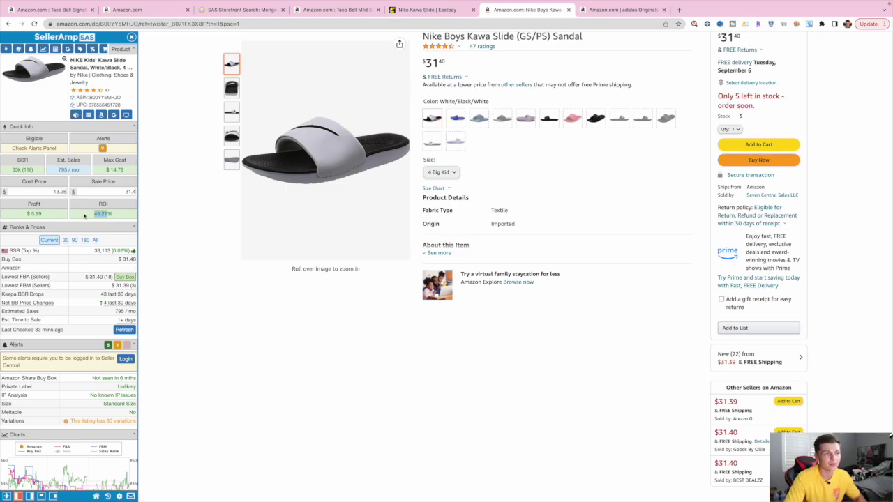
- Switch the Kawa Slide listing to size 5 Big Kid and check its price and SellerAmp figures
left_click(441, 172)
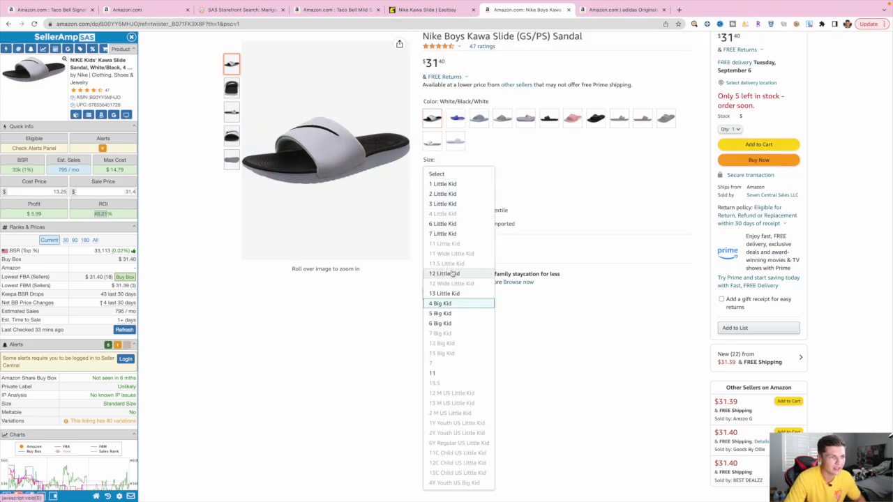
left_click(446, 313)
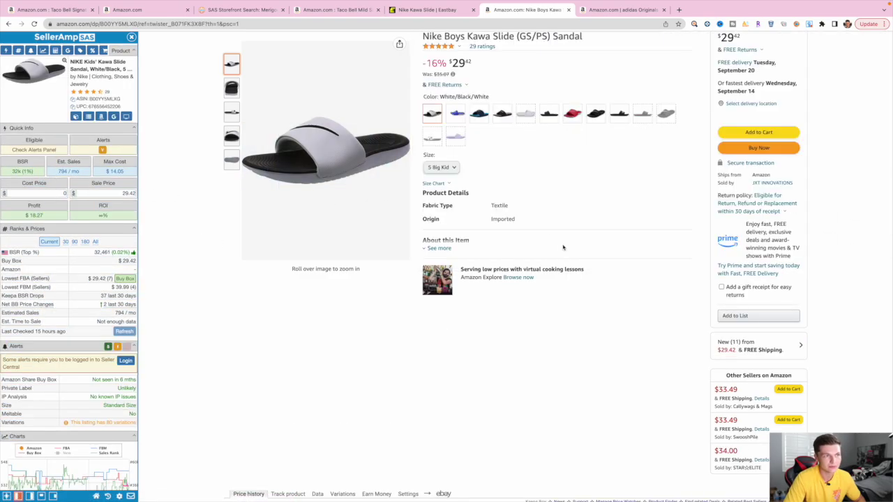
scroll(564, 236, "up", 1)
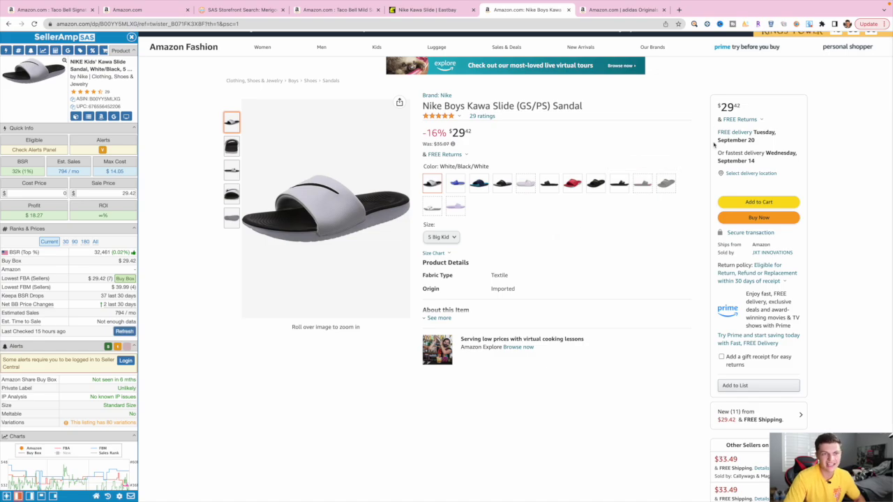
- Show the Keepa variations for the listing and sort them by number of reviews, highest first
scroll(715, 145, "down", 3)
scroll(716, 143, "down", 1)
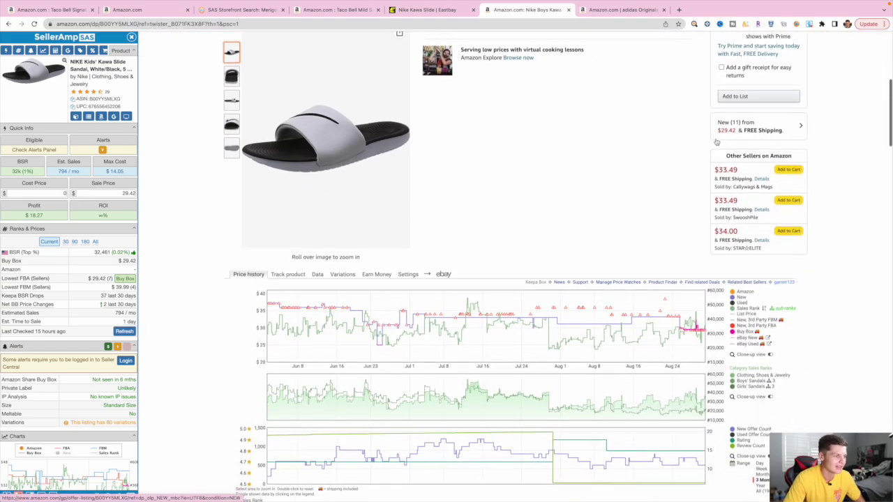
left_click(351, 278)
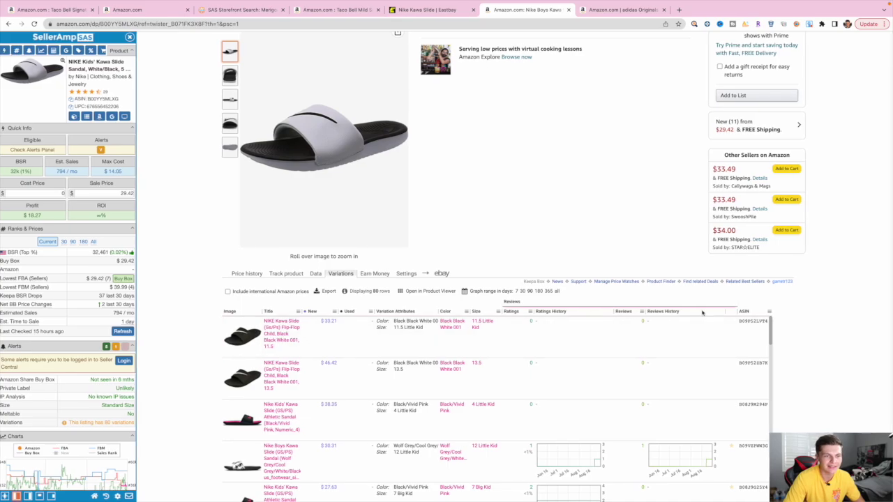
left_click(640, 312)
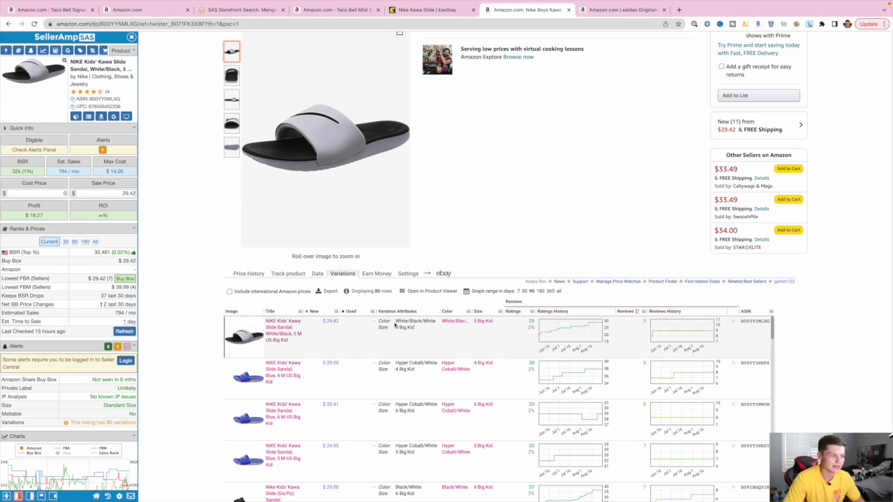
- Set the SellerAmp cost price for the 5 Big Kid size to 13.50 and check the profit
scroll(325, 256, "up", 3)
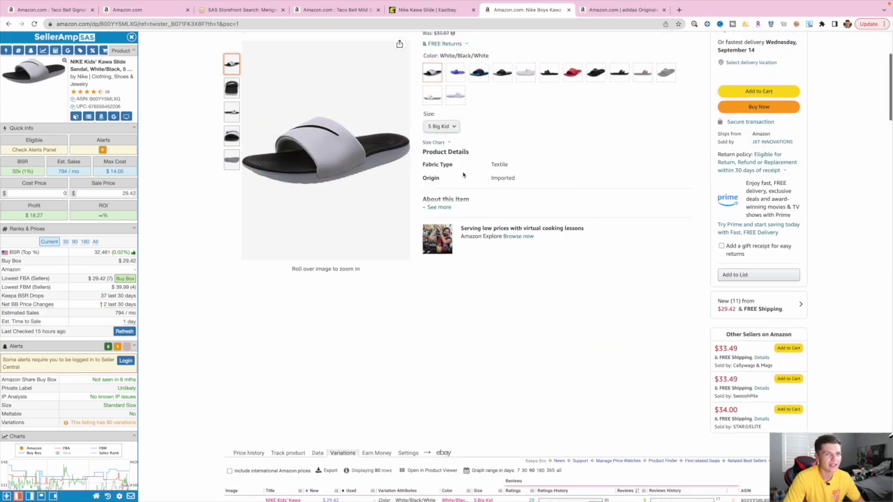
scroll(442, 142, "up", 2)
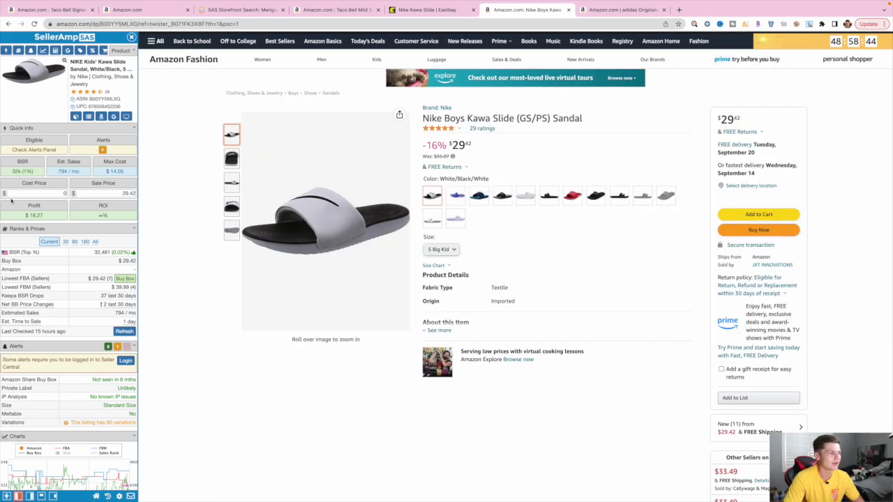
left_click(59, 192)
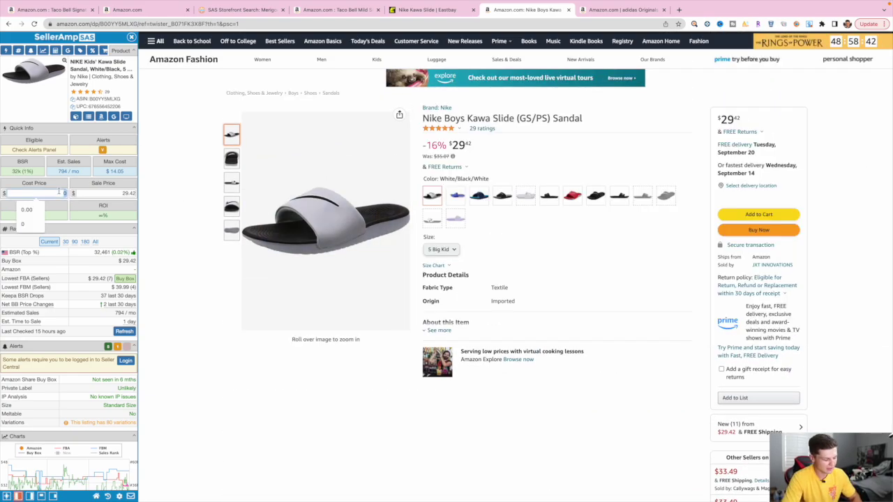
type("13.50")
left_click(72, 205)
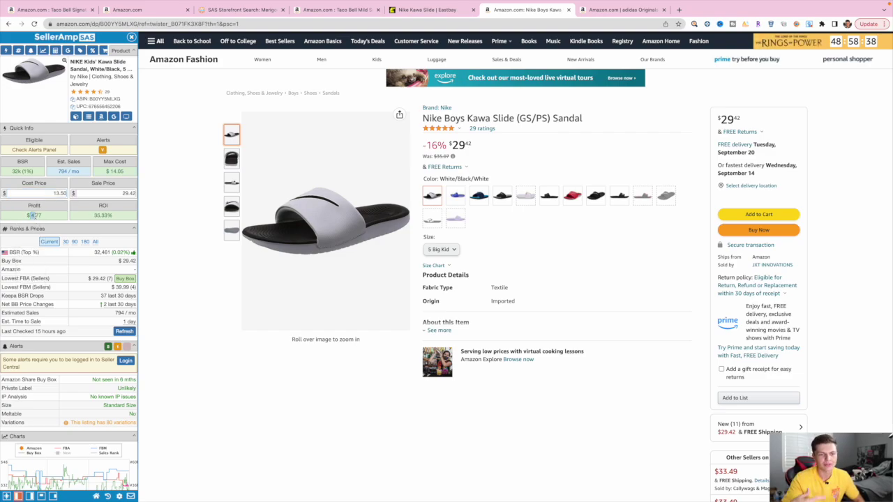